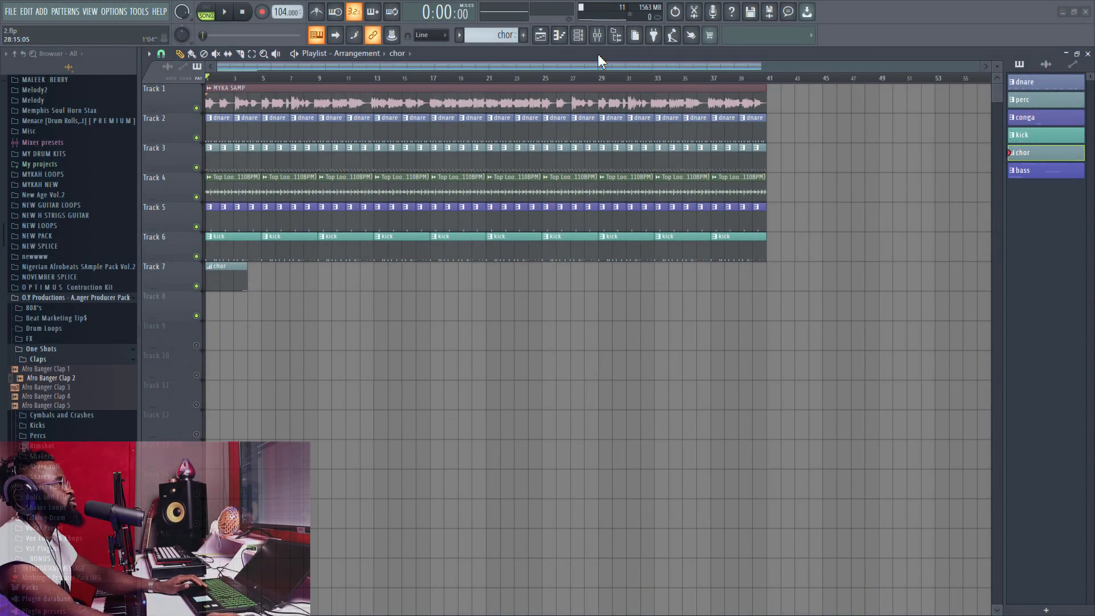
# Record a chord part about four bars long on the love channel into the chor pattern as notes and automation, discarding the first take
pyautogui.click(579, 35)
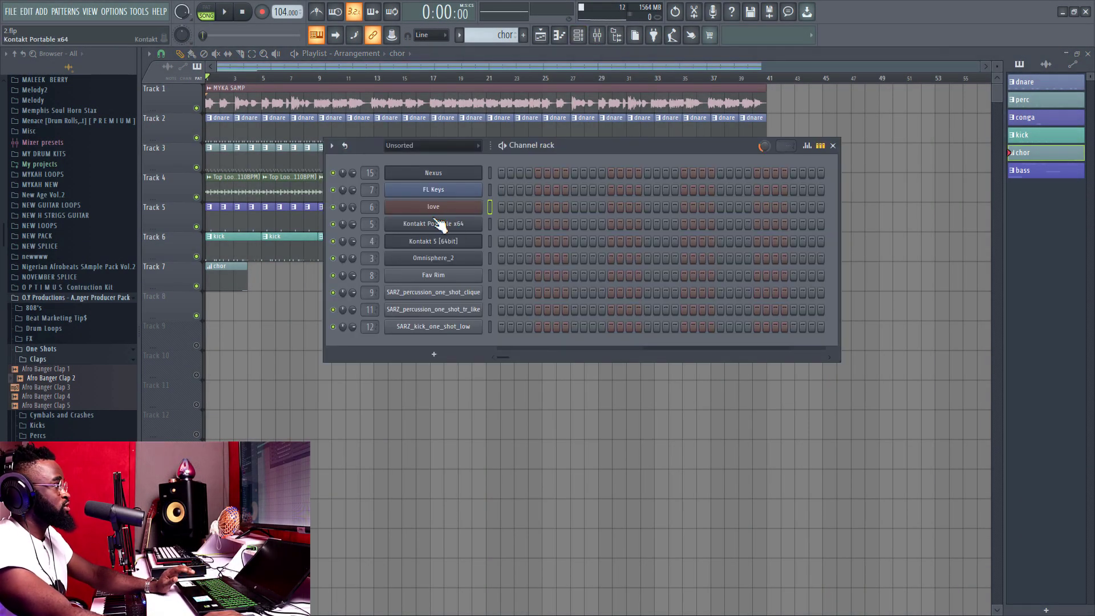
pyautogui.click(262, 16)
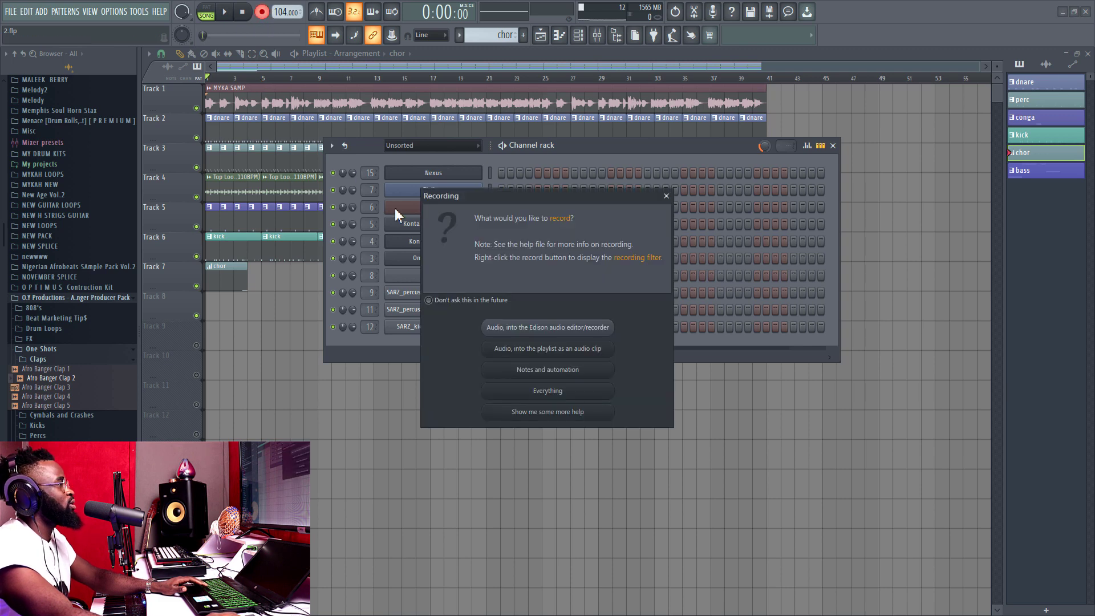
pyautogui.click(550, 371)
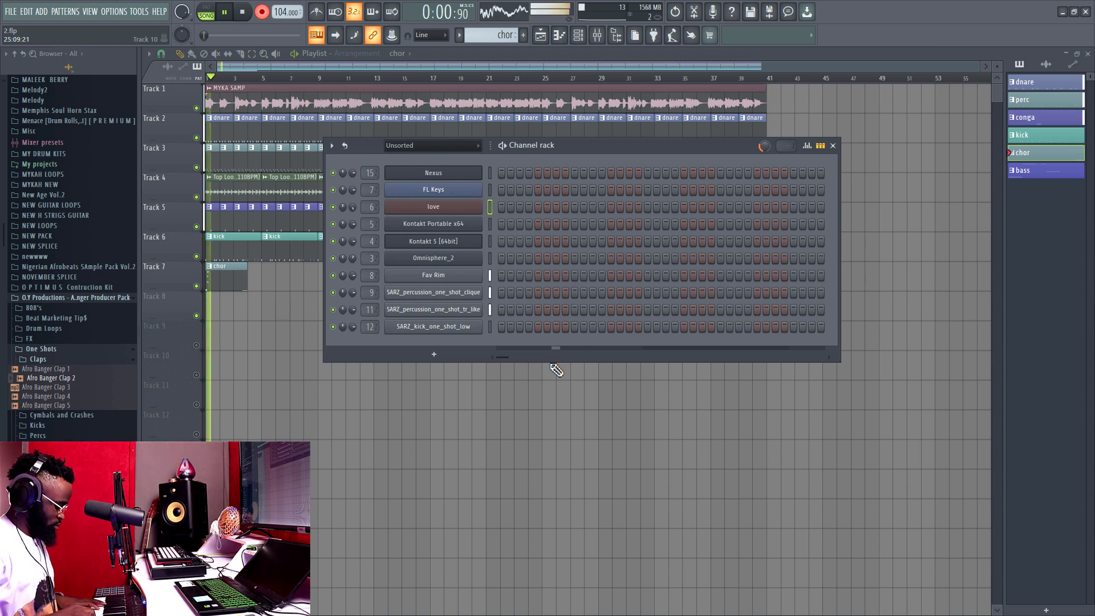
pyautogui.press('space')
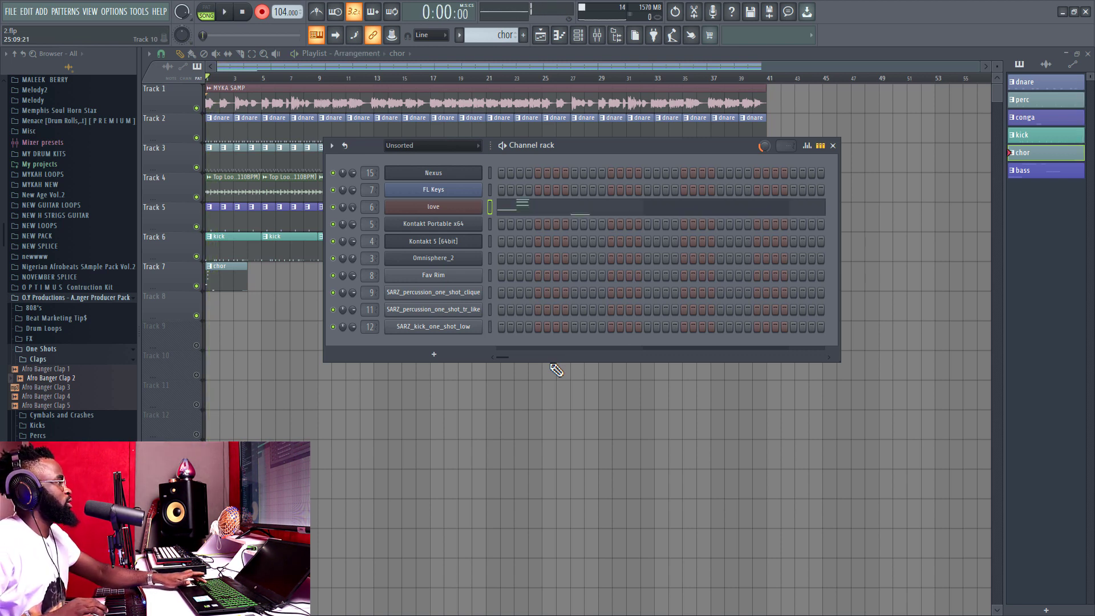
pyautogui.hotkey('ctrl', 'z')
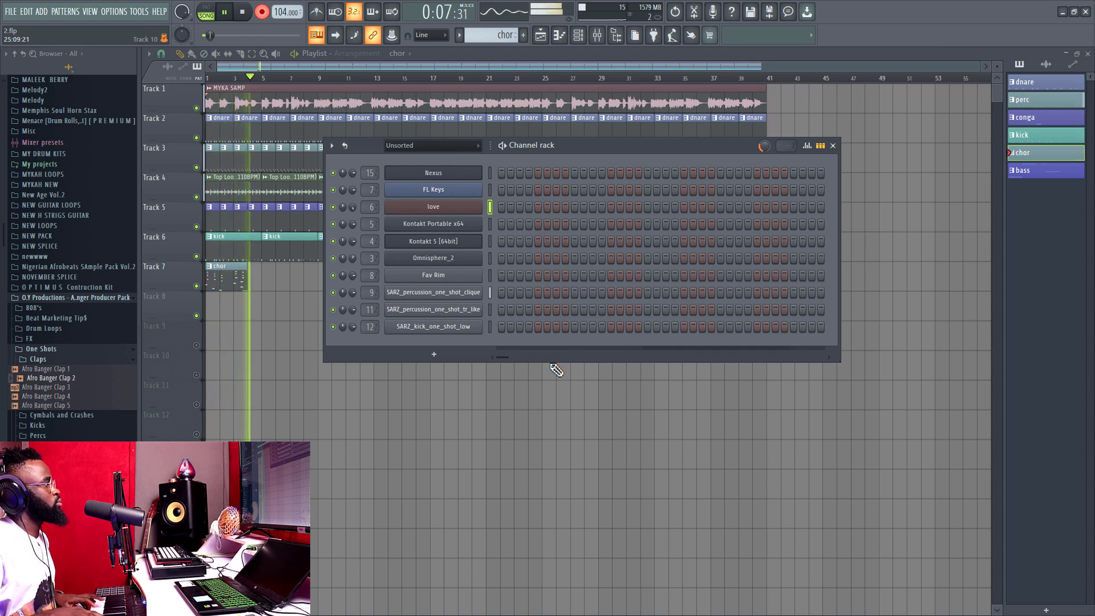
pyautogui.press('space')
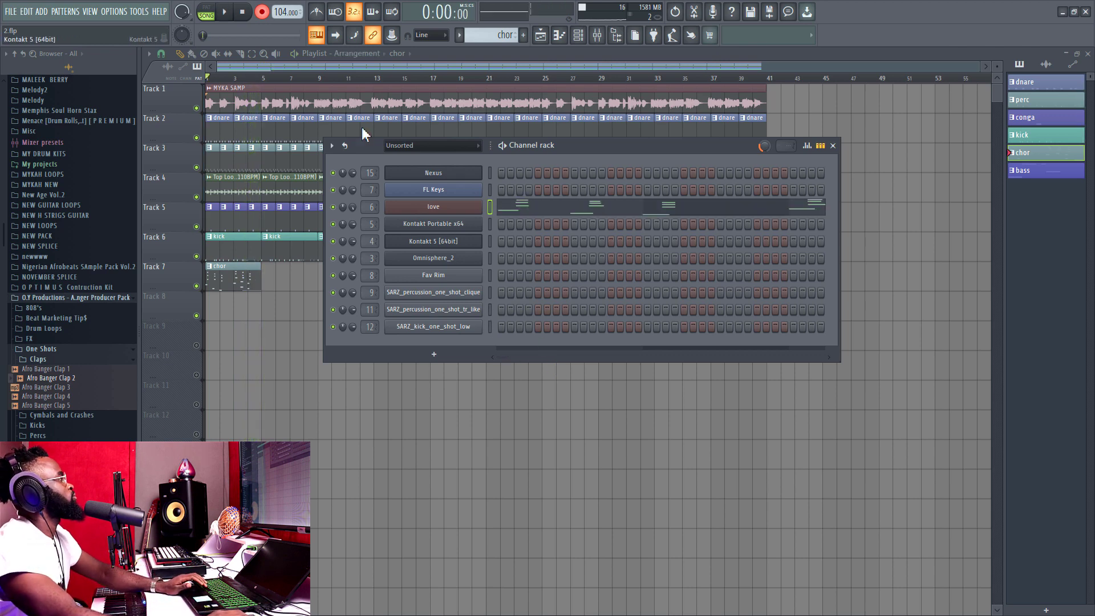
# Quantize the recorded love notes in the piano roll and adjust their velocities with the level scaling offset
pyautogui.click(564, 210)
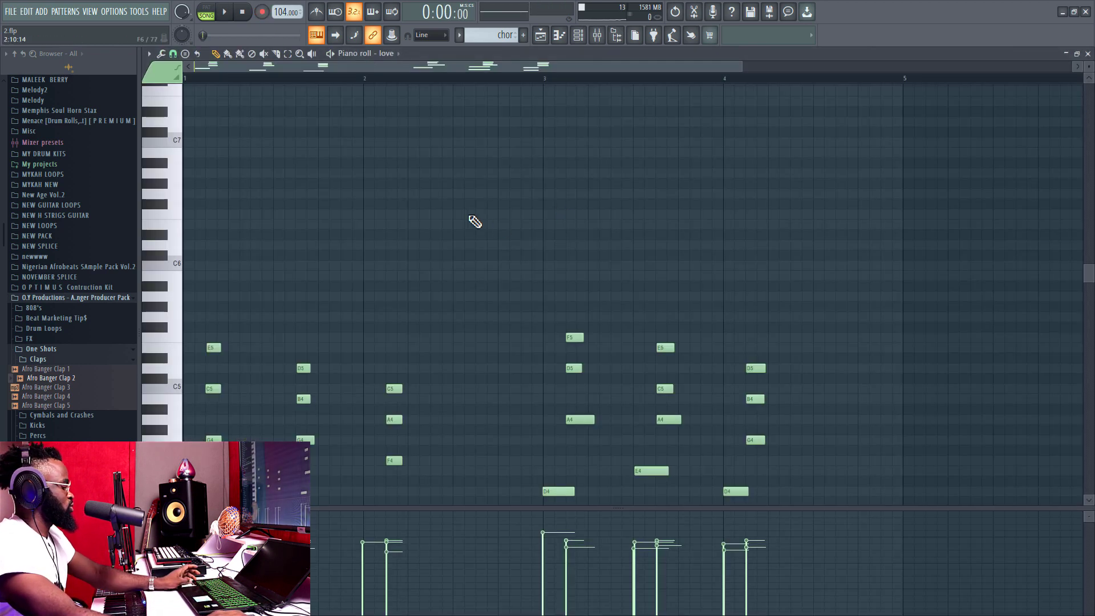
pyautogui.press('space')
pyautogui.hotkey('ctrl', 'q')
pyautogui.hotkey('alt', 'x')
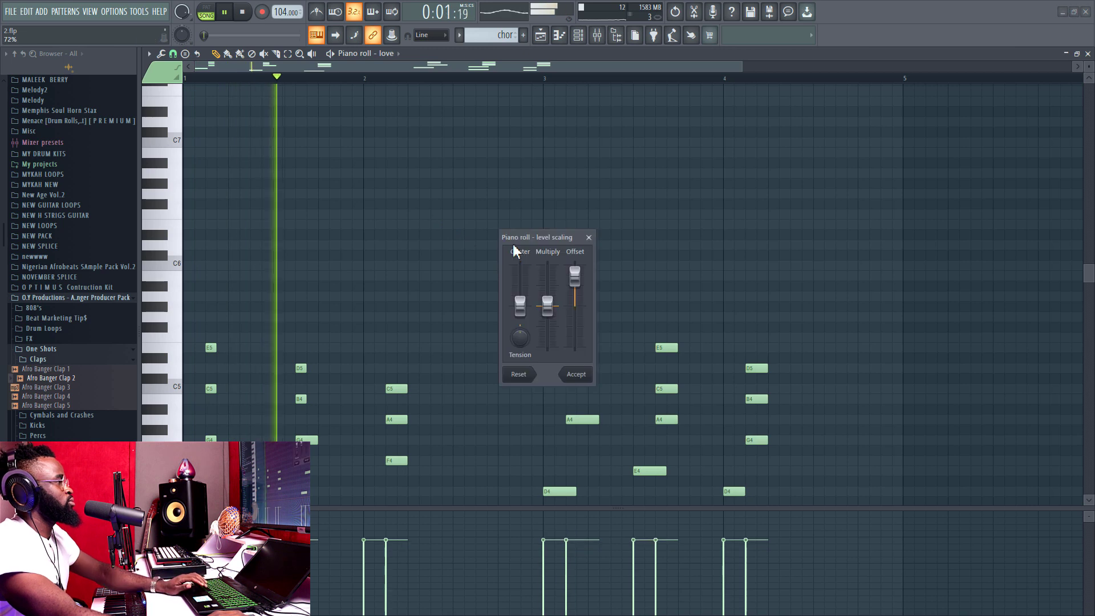
pyautogui.moveTo(575, 278); pyautogui.dragTo(575, 270)
pyautogui.click(577, 376)
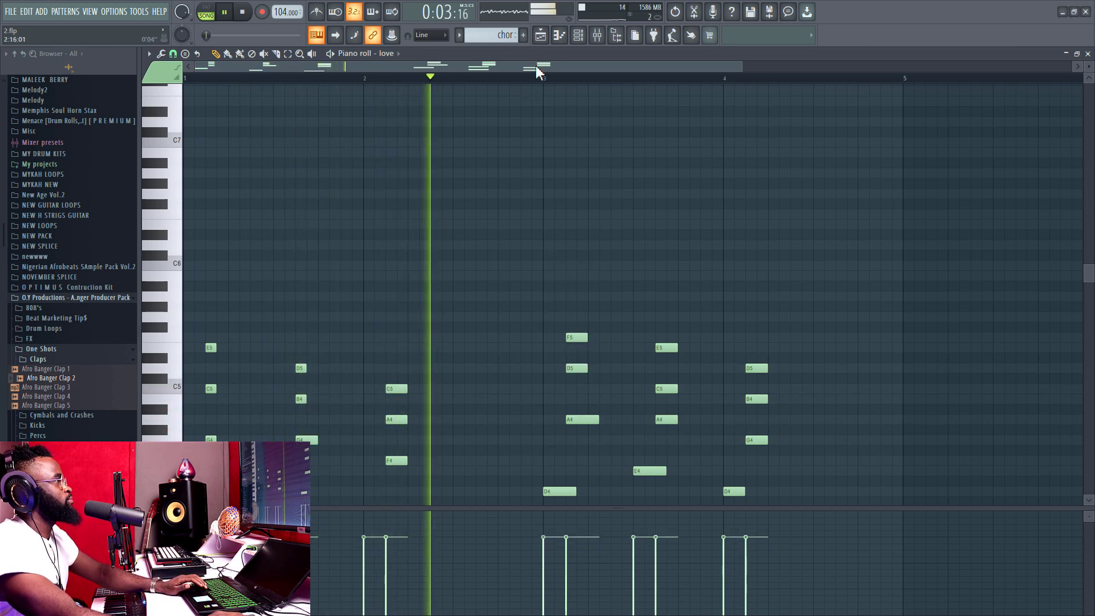
# Repeat the chor clip back to back along Track 7 up to bar 41
pyautogui.press('F5')
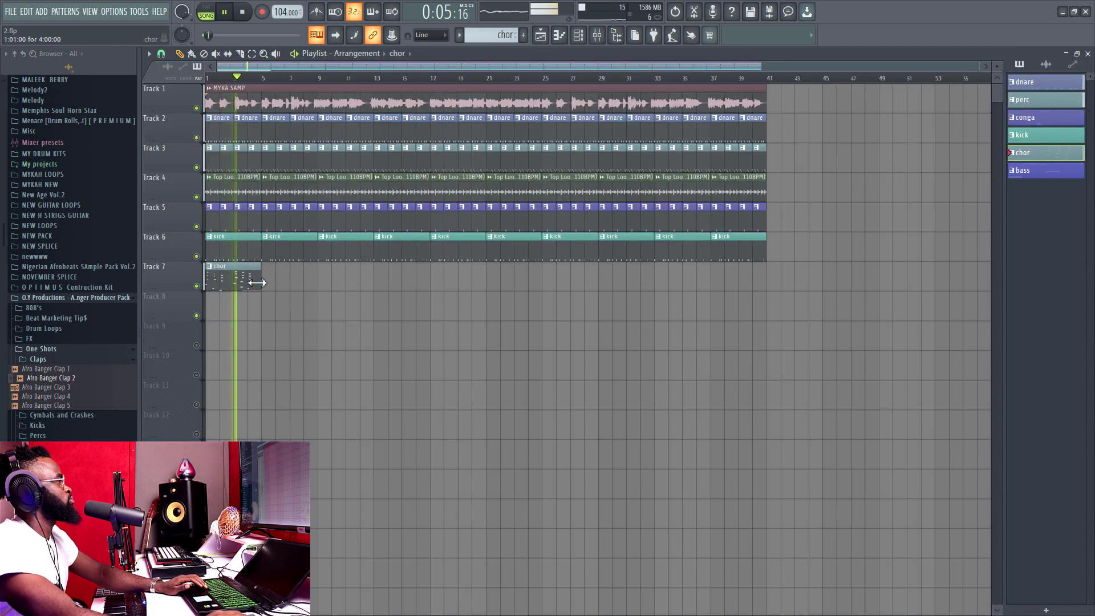
pyautogui.click(264, 279)
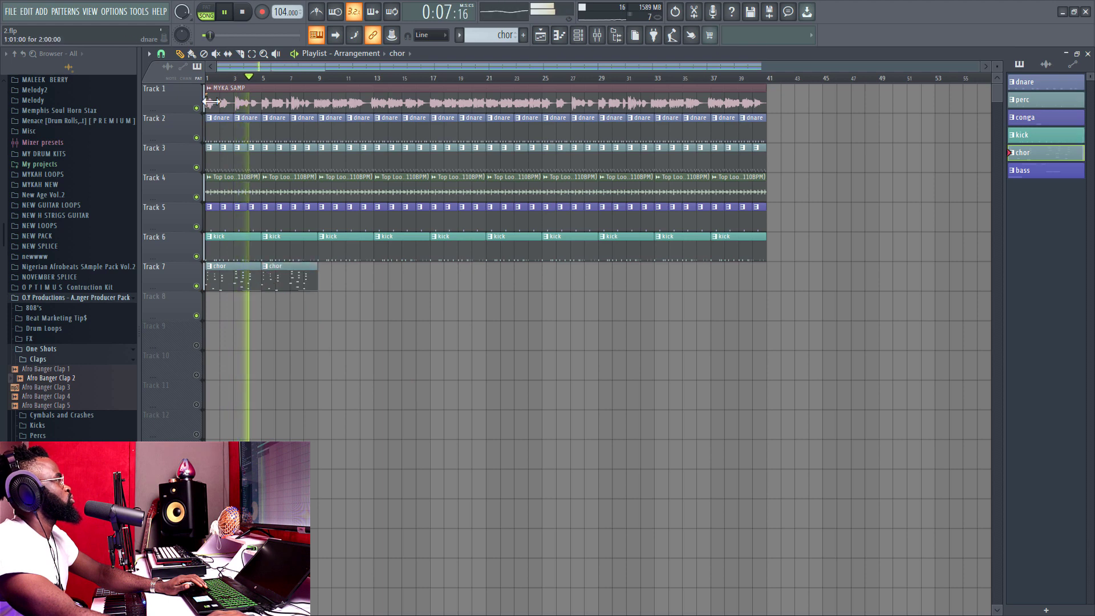
pyautogui.press('space')
pyautogui.moveTo(325, 285); pyautogui.dragTo(711, 279)
# Open the Omnisphere_2 channel and try out its In Memorium 1 patch along with the arrangement
pyautogui.click(593, 39)
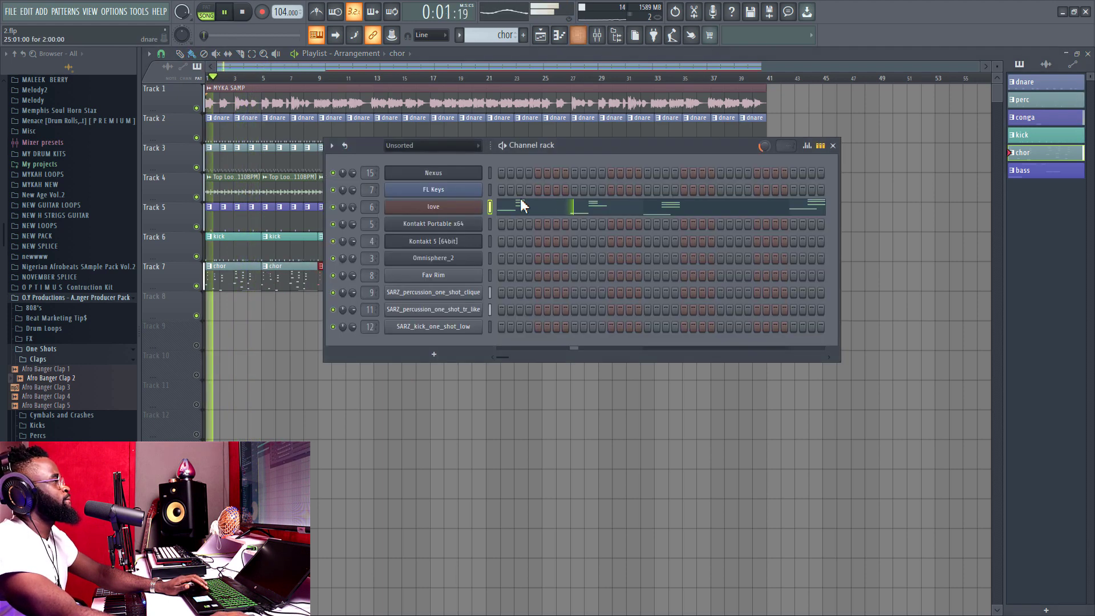
pyautogui.press('space')
pyautogui.click(479, 258)
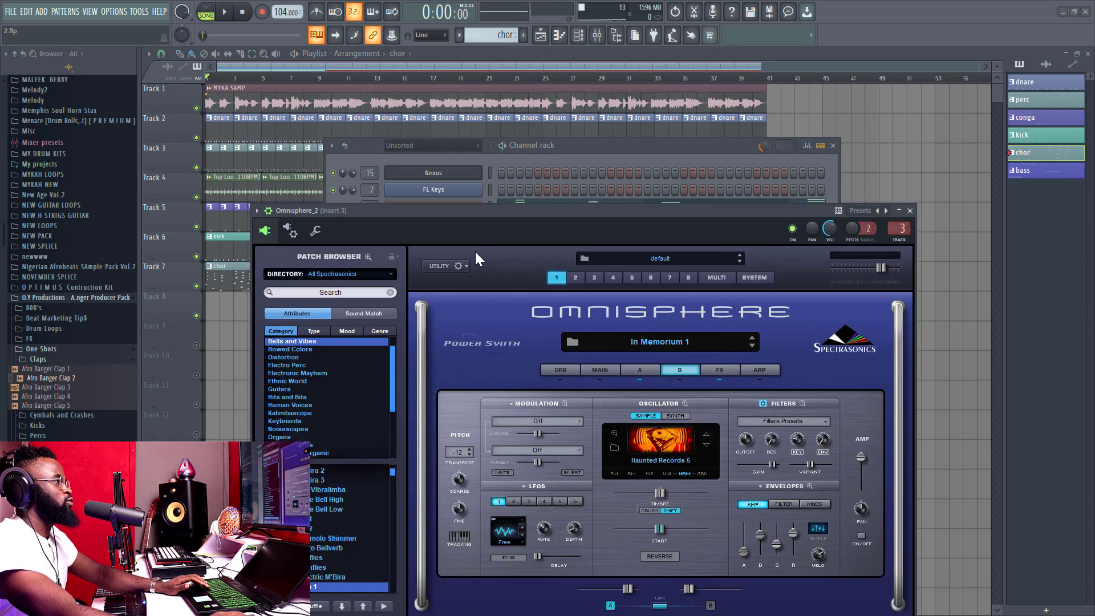
pyautogui.moveTo(526, 209); pyautogui.dragTo(514, 128)
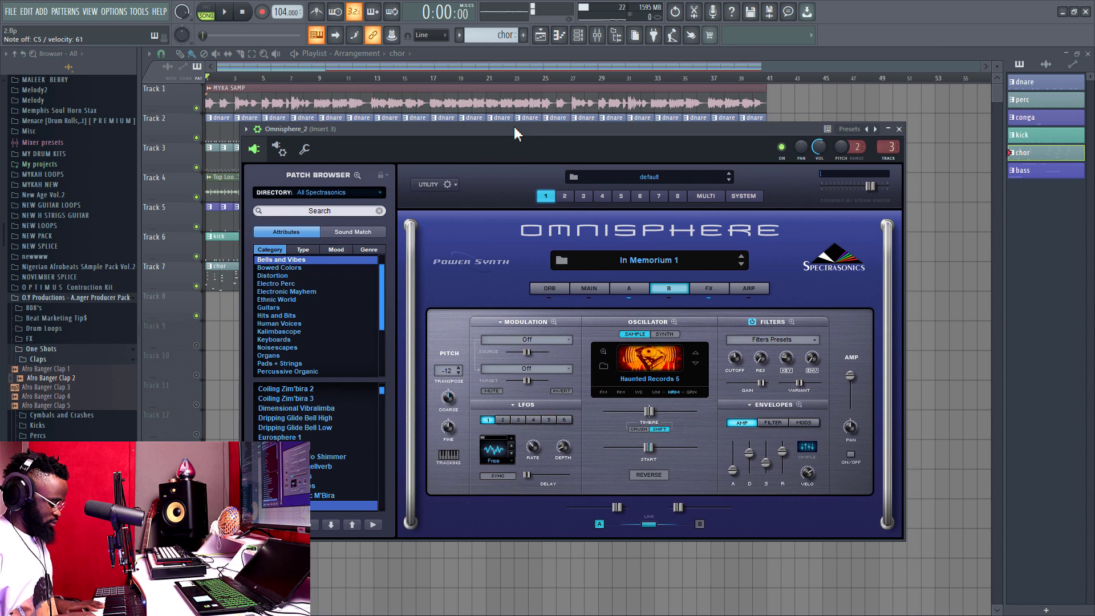
pyautogui.press('space')
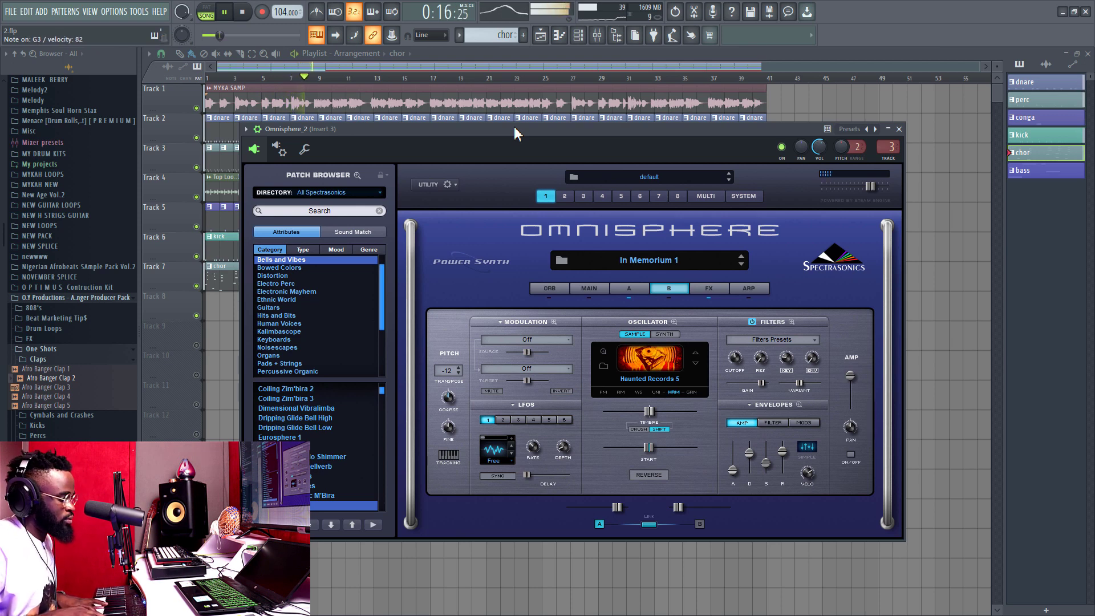
pyautogui.press('space')
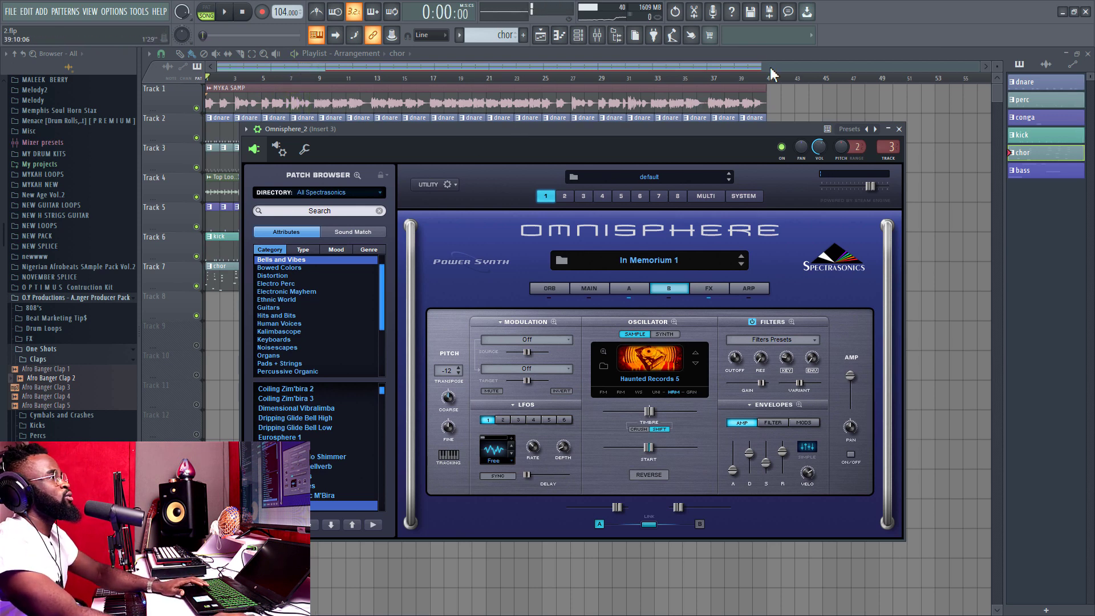
# Create a new pattern named in and give it a green colour
pyautogui.click(462, 40)
pyautogui.click(520, 50)
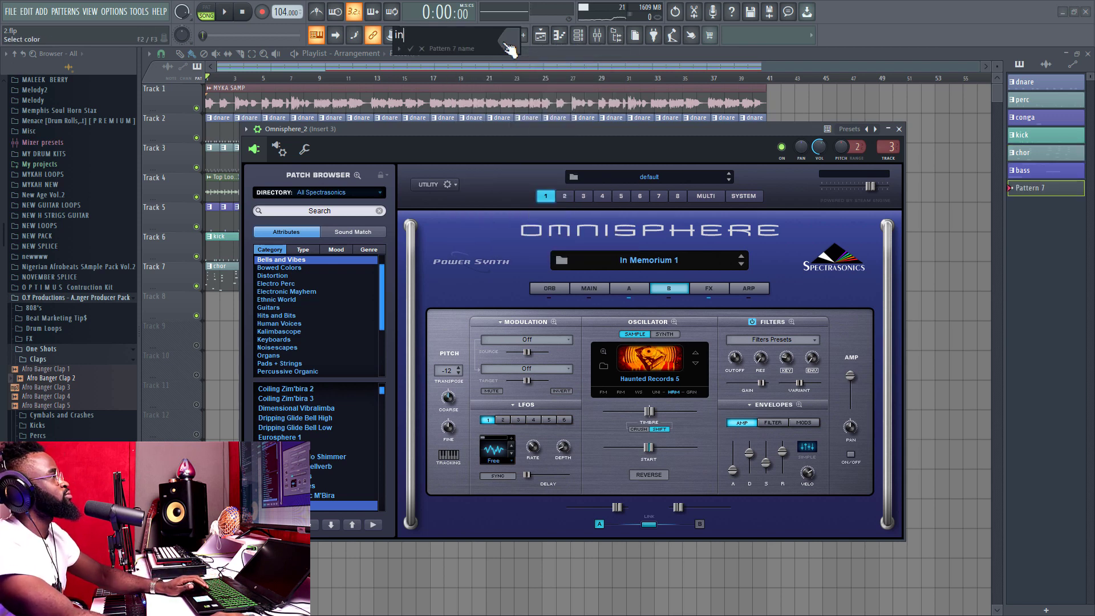
pyautogui.write('in')
pyautogui.click(509, 50)
pyautogui.click(564, 105)
pyautogui.press('Return')
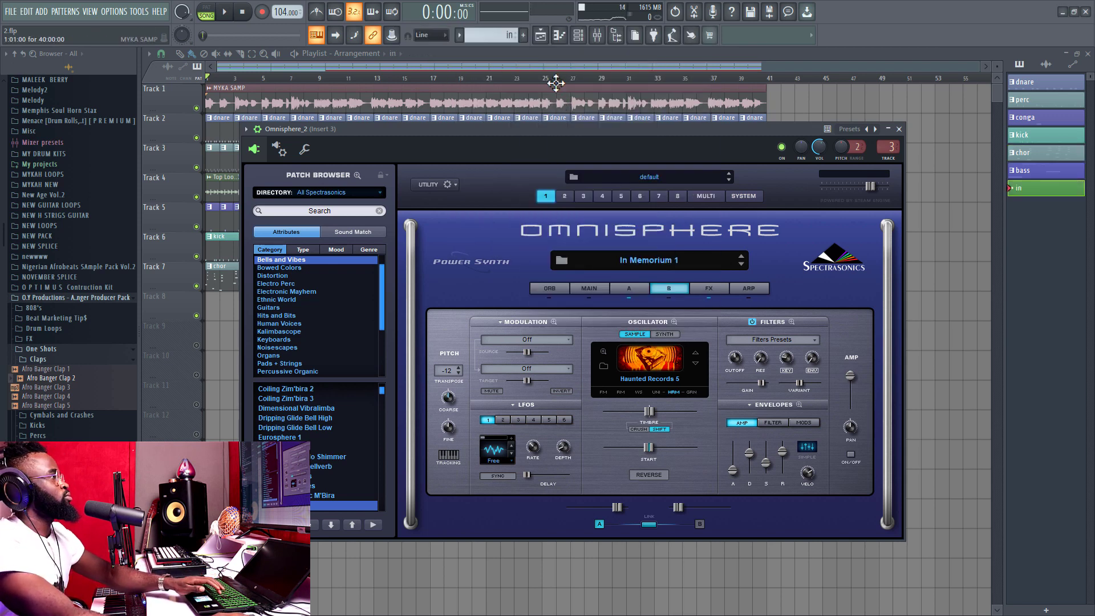
# Place the in pattern at bar 1 of Track 8 and record four bars of Omnisphere chords into it as notes and automation
pyautogui.click(554, 35)
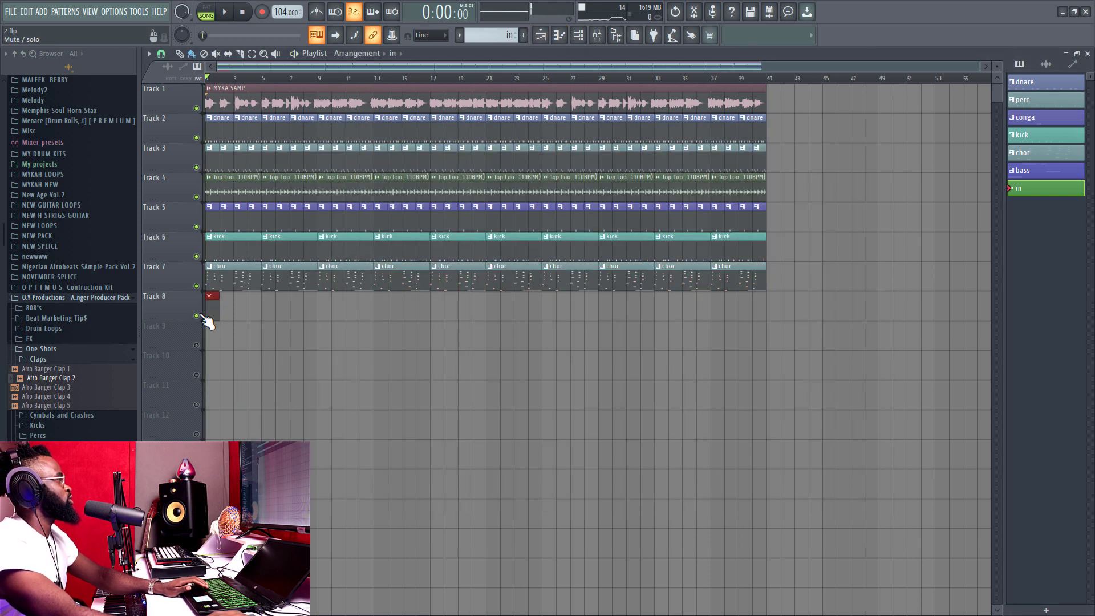
pyautogui.click(263, 12)
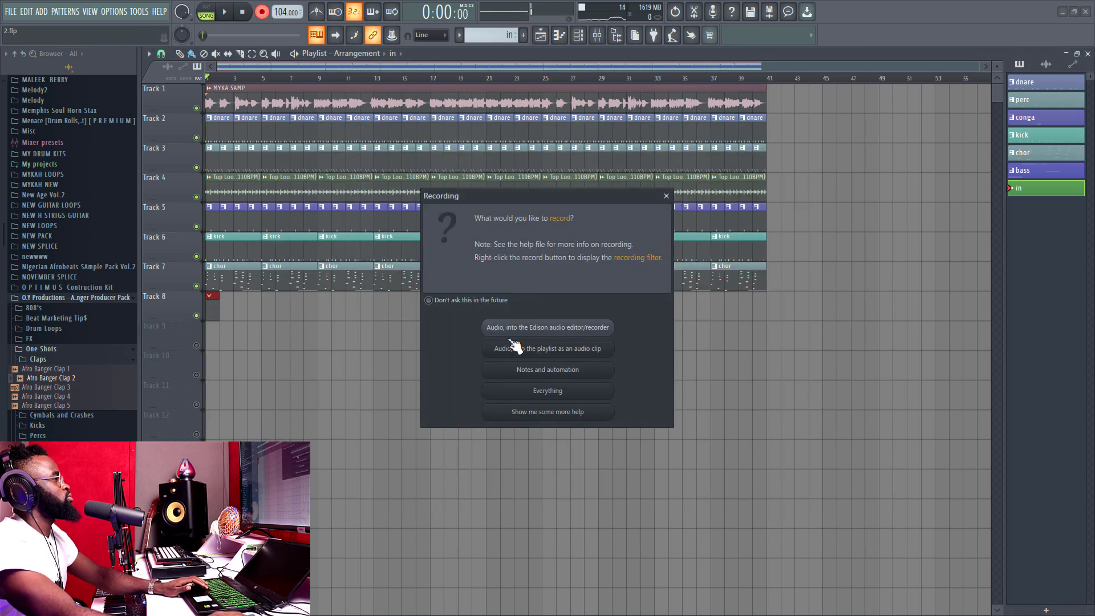
pyautogui.click(536, 370)
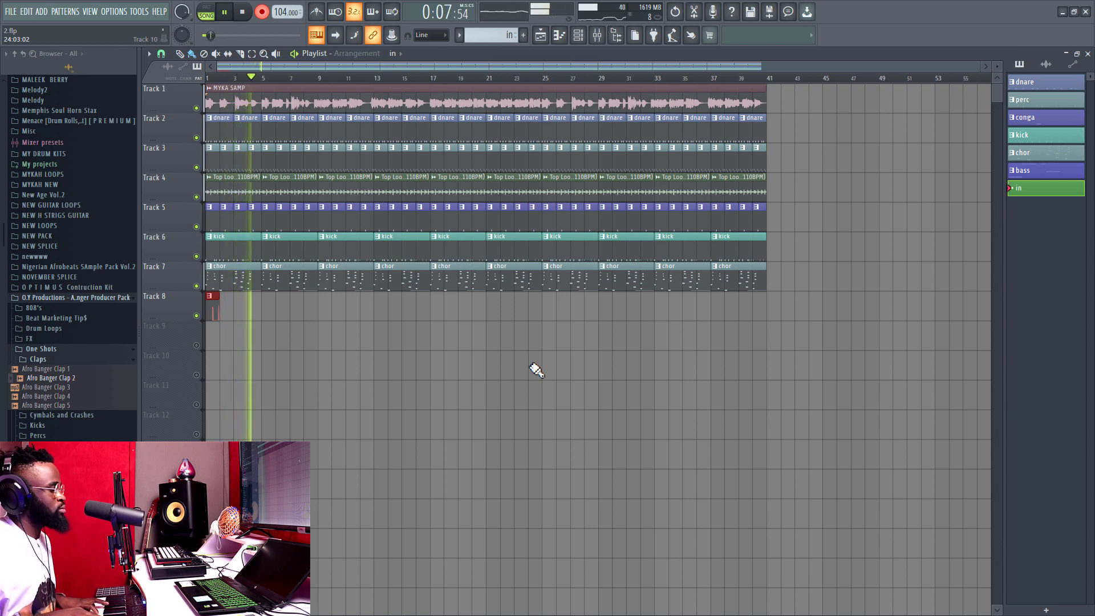
pyautogui.press('space')
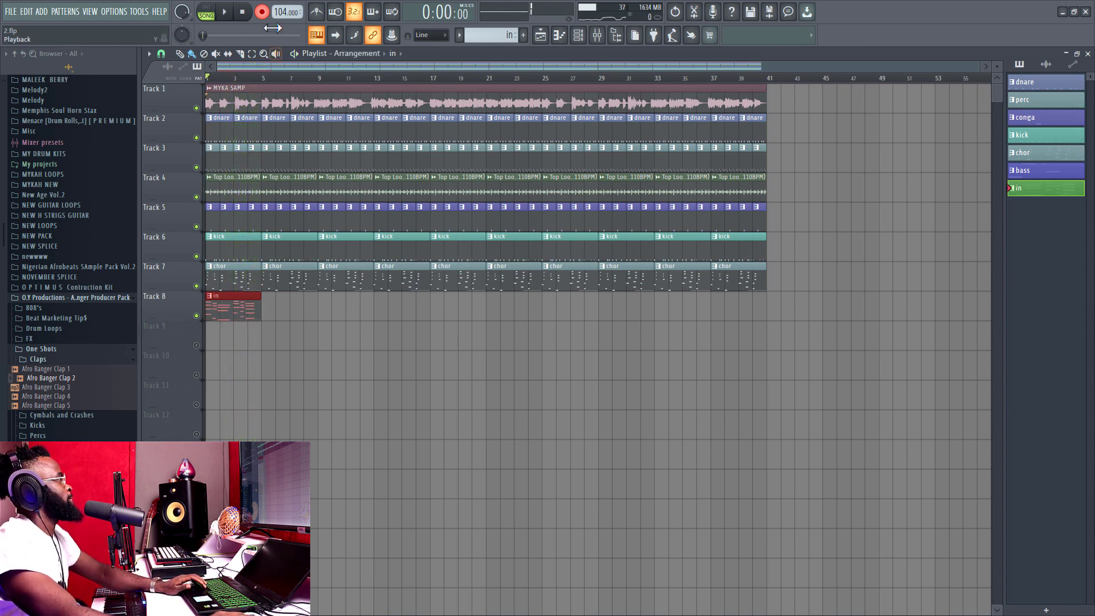
# Quantize the recorded Omnisphere_2 notes in the piano roll and lower their velocities slightly with the level scaling offset
pyautogui.click(559, 35)
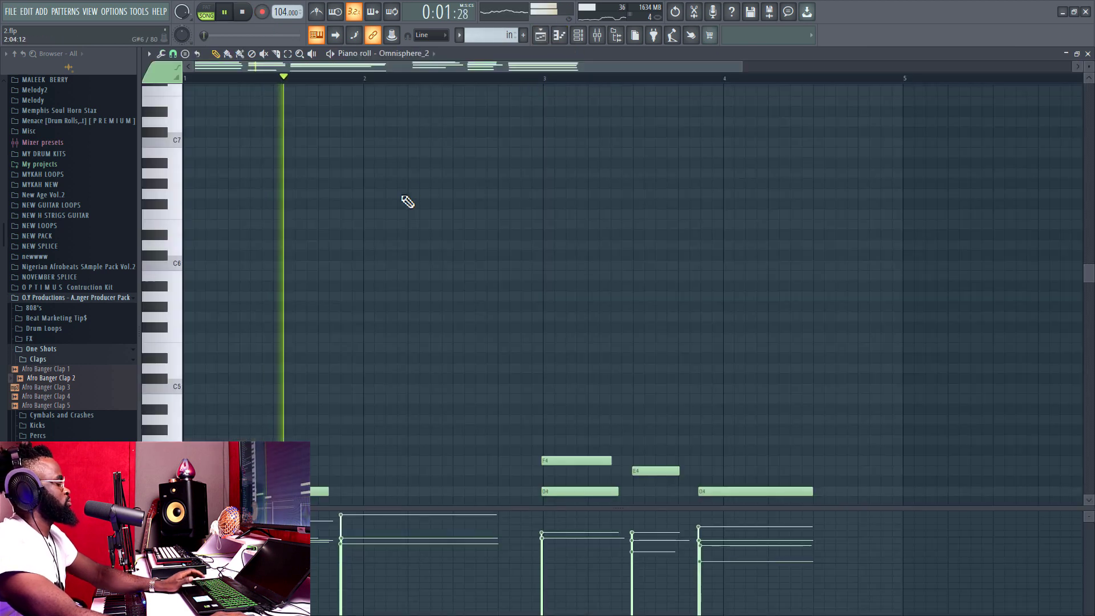
pyautogui.hotkey('alt', 'x')
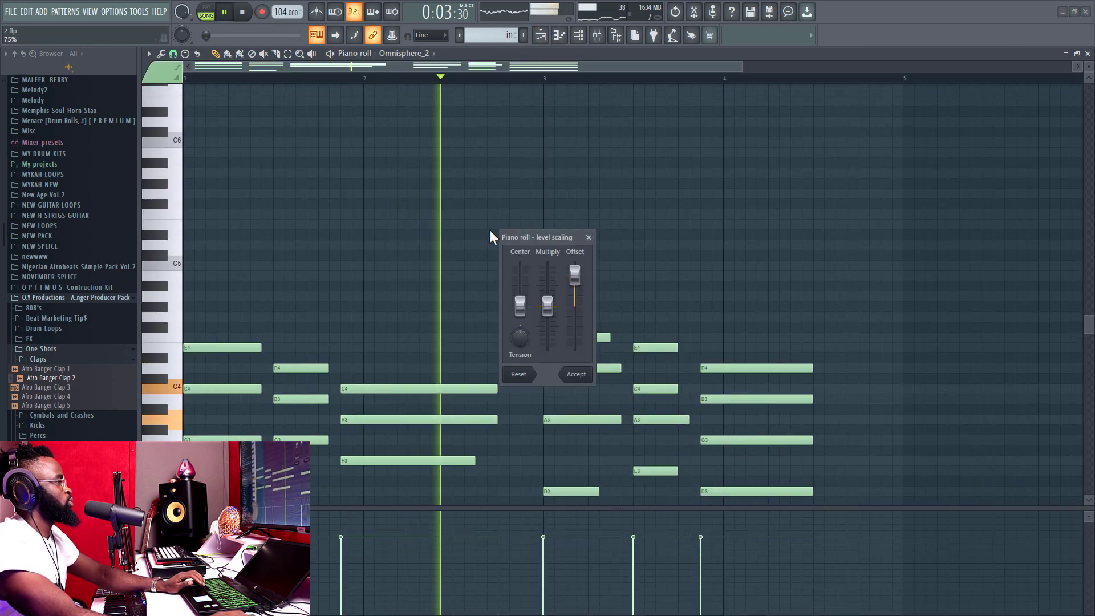
pyautogui.moveTo(575, 299); pyautogui.dragTo(574, 279)
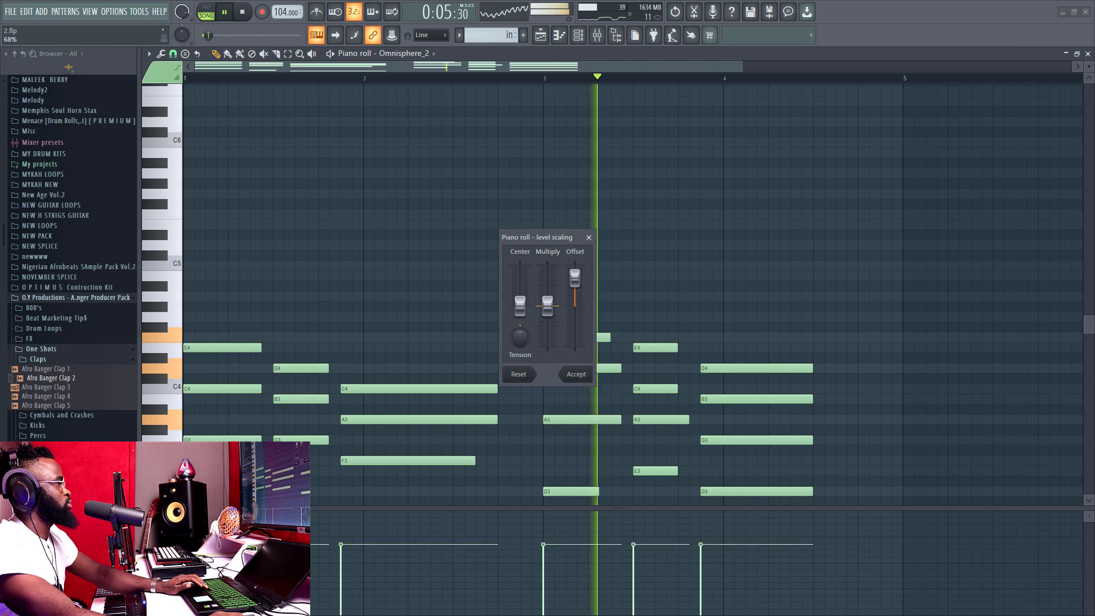
pyautogui.click(575, 374)
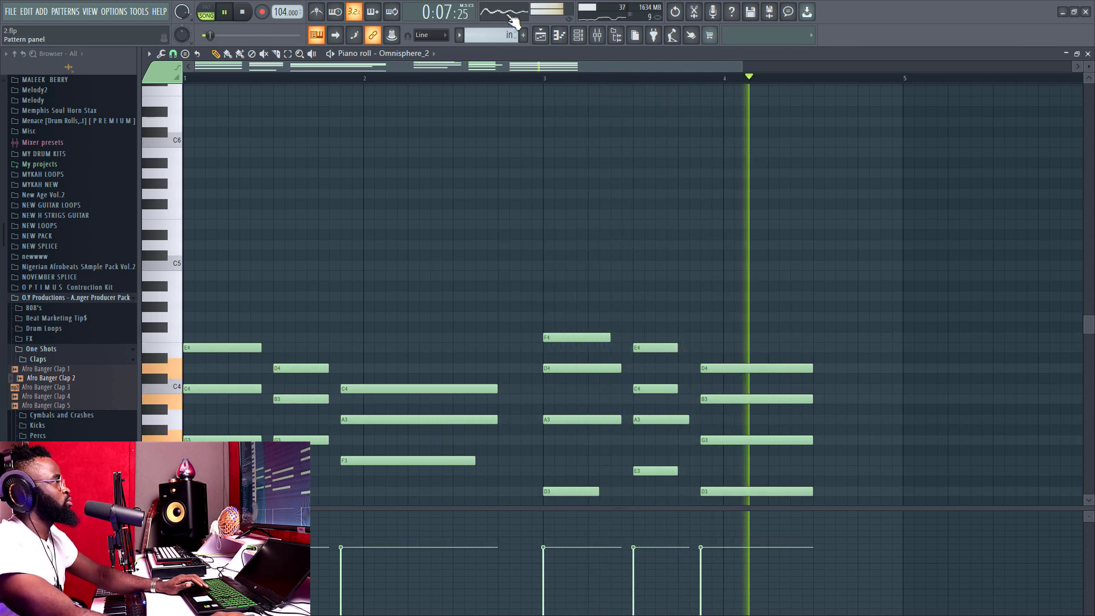
# Repeat the in clip back to back along Track 8 up to bar 41
pyautogui.press('F5')
pyautogui.moveTo(274, 312); pyautogui.dragTo(725, 308)
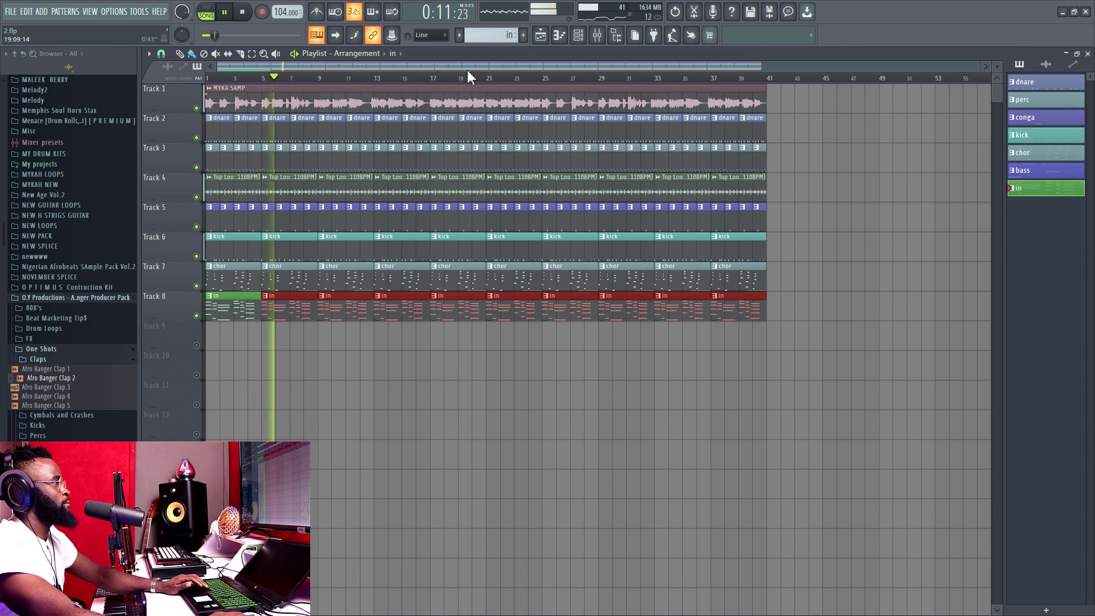
# Make bass the active pattern and place a bass clip at bar 9 on Track 9
pyautogui.click(578, 35)
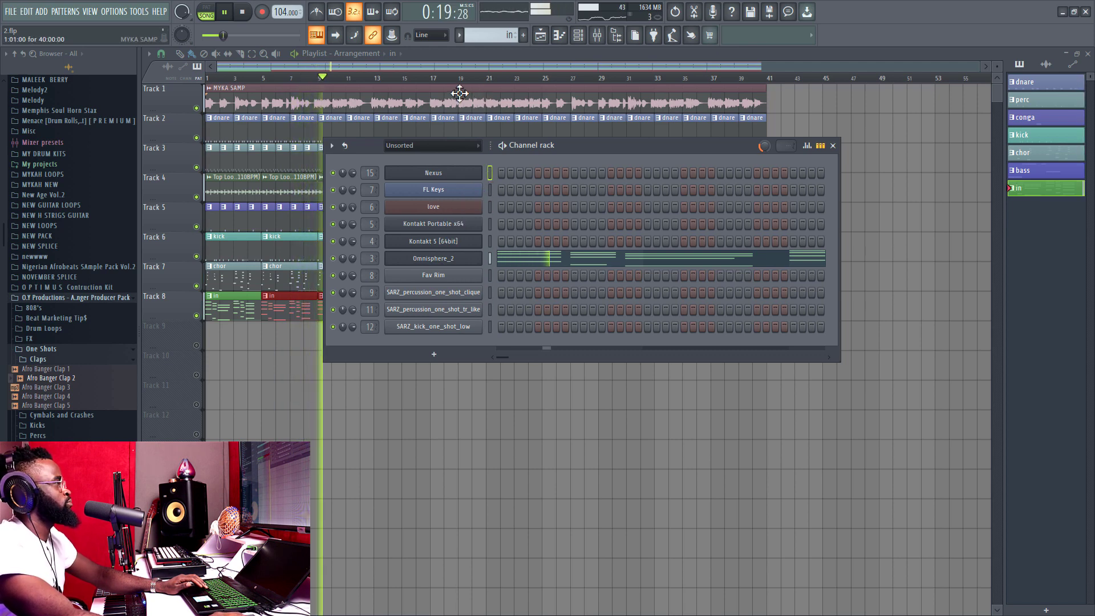
pyautogui.click(458, 36)
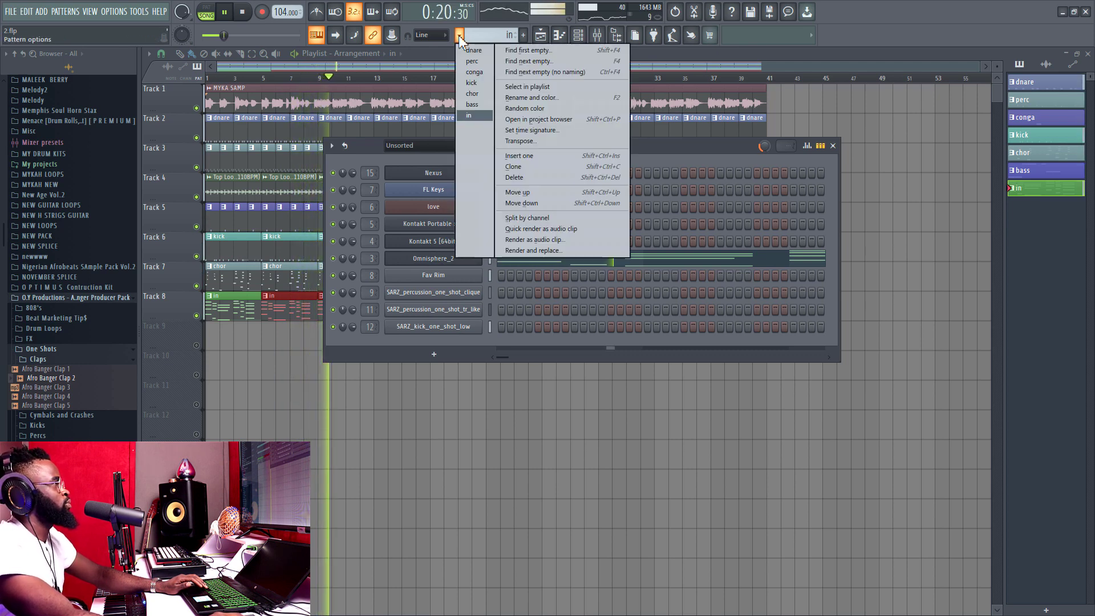
pyautogui.click(473, 106)
pyautogui.press('space')
pyautogui.press('F6')
pyautogui.click(330, 341)
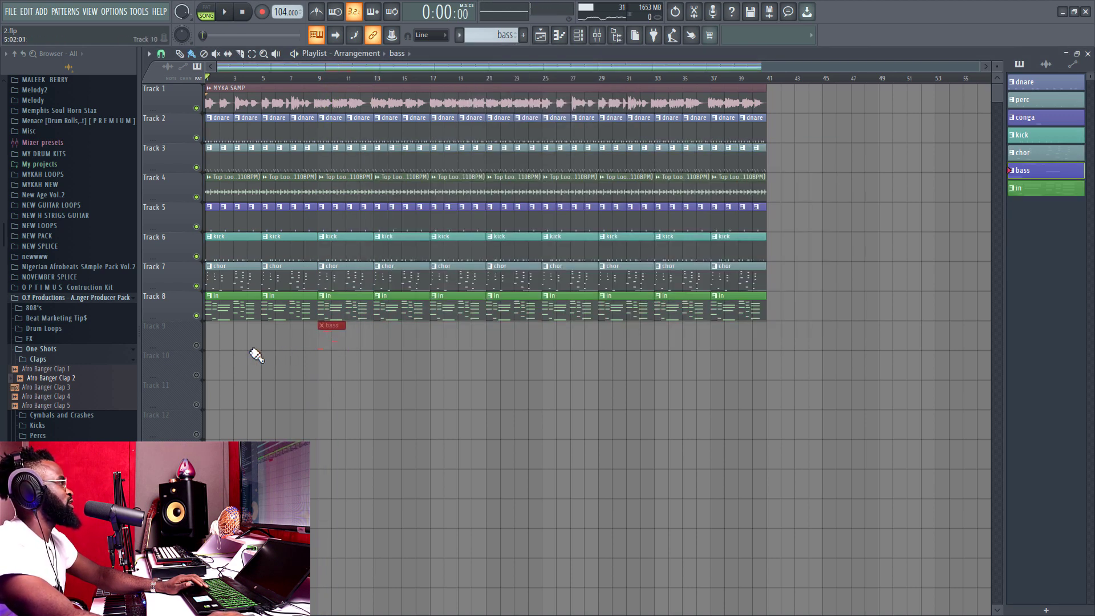
# Remove the Kontakt 5 notes from the bass pattern and select the Nexus channel
pyautogui.press('F6')
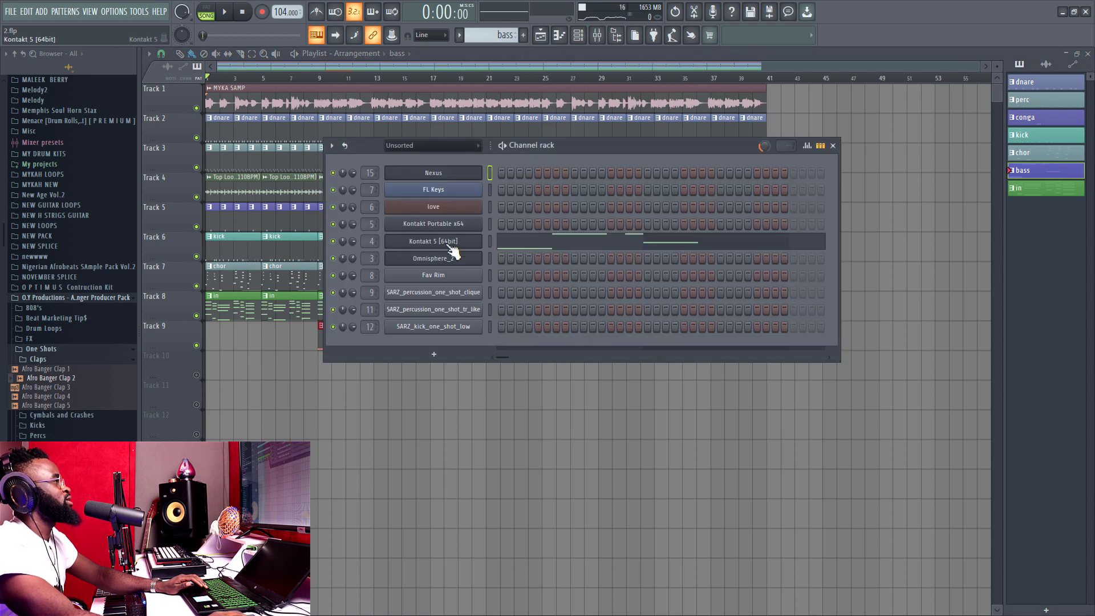
pyautogui.rightClick(485, 239)
pyautogui.click(579, 232)
pyautogui.click(489, 172)
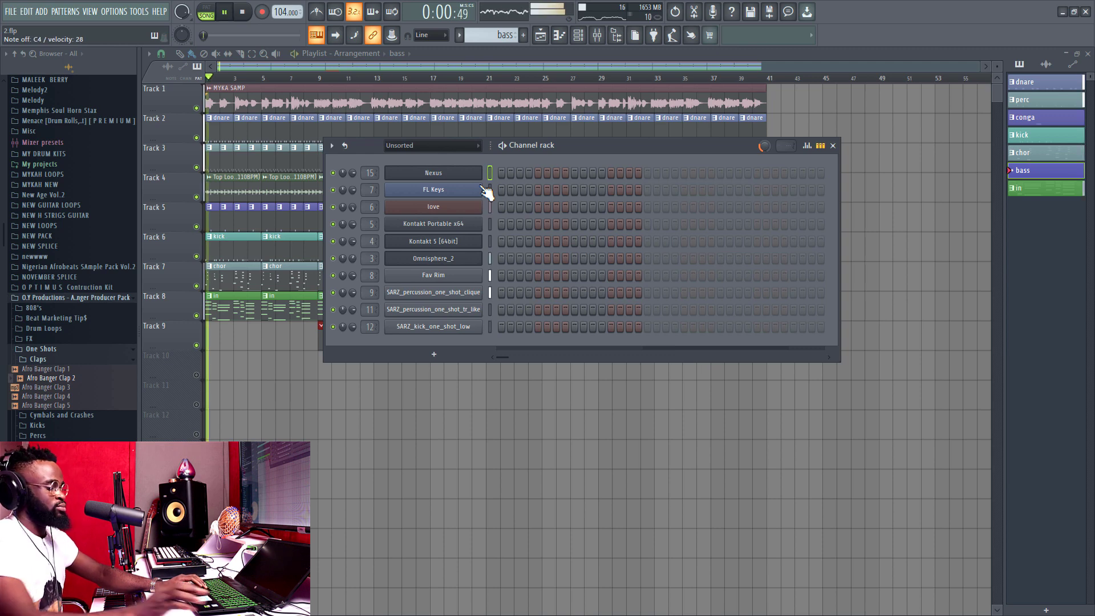
# Play the arrangement from just before the bass clip at bar 9 to rehearse the bass part
pyautogui.press('space')
pyautogui.click(320, 77)
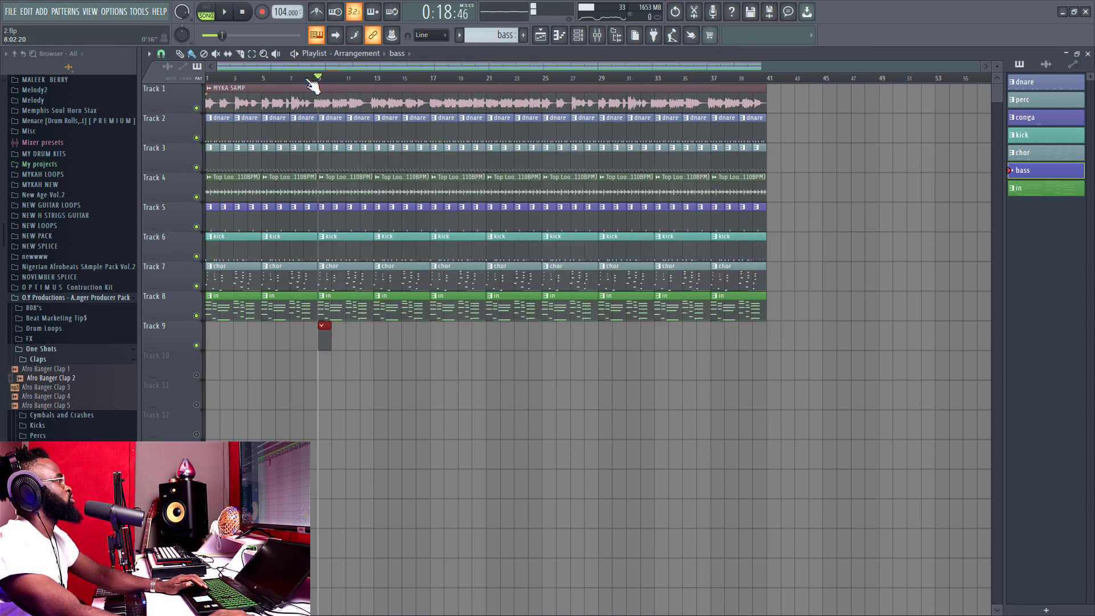
pyautogui.press('space')
pyautogui.scroll(3, 317, 88)
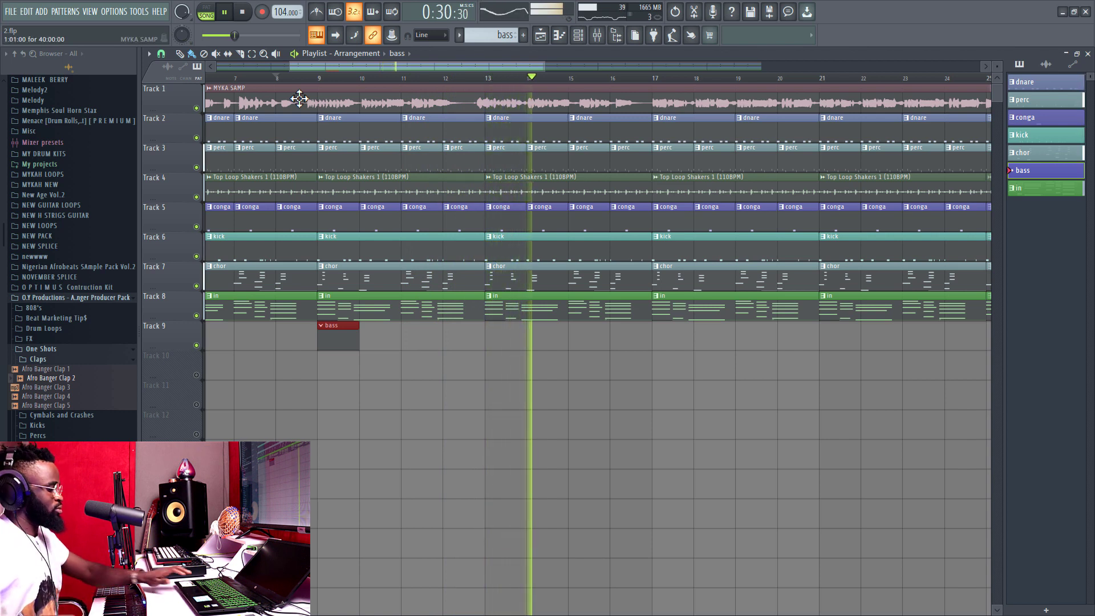
pyautogui.press('space')
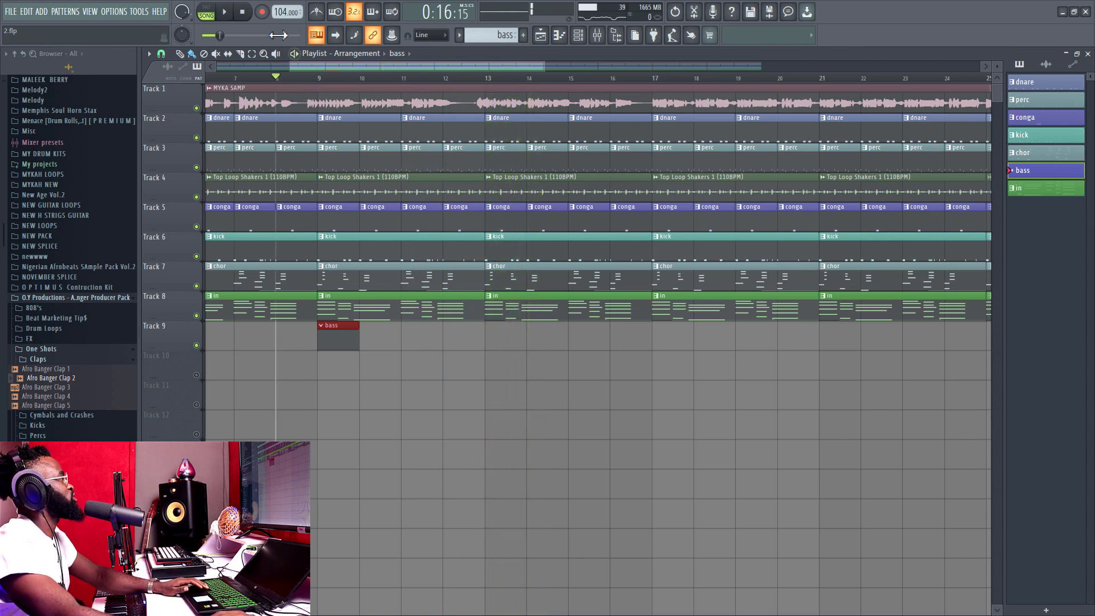
# Record the Nexus bass performance as notes and automation into the bass pattern, starting before bar 9 and running to about bar 16
pyautogui.click(262, 12)
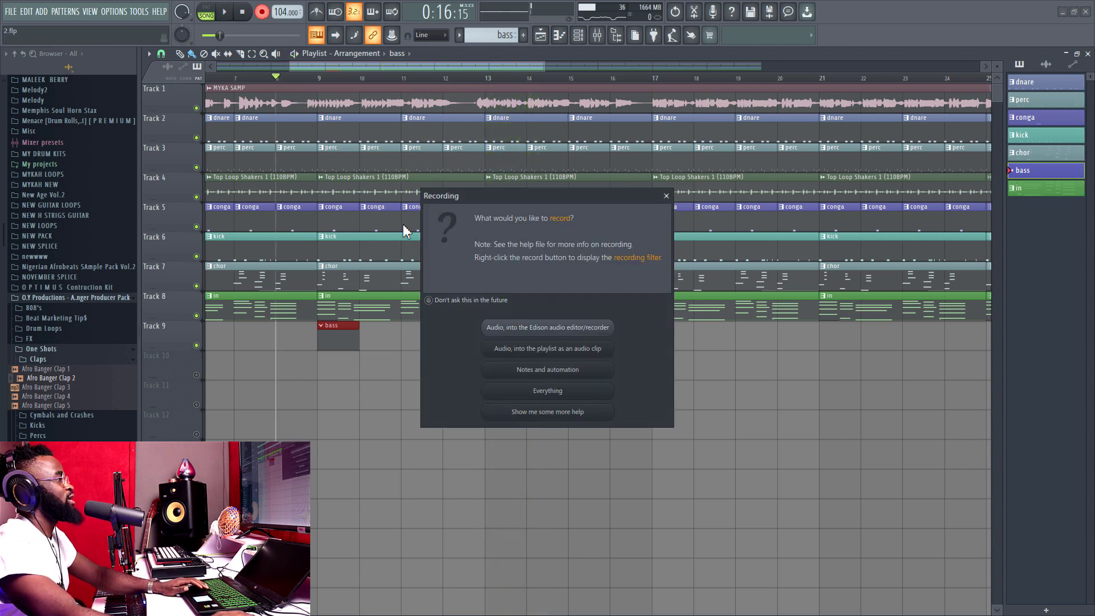
pyautogui.click(543, 374)
pyautogui.press('space')
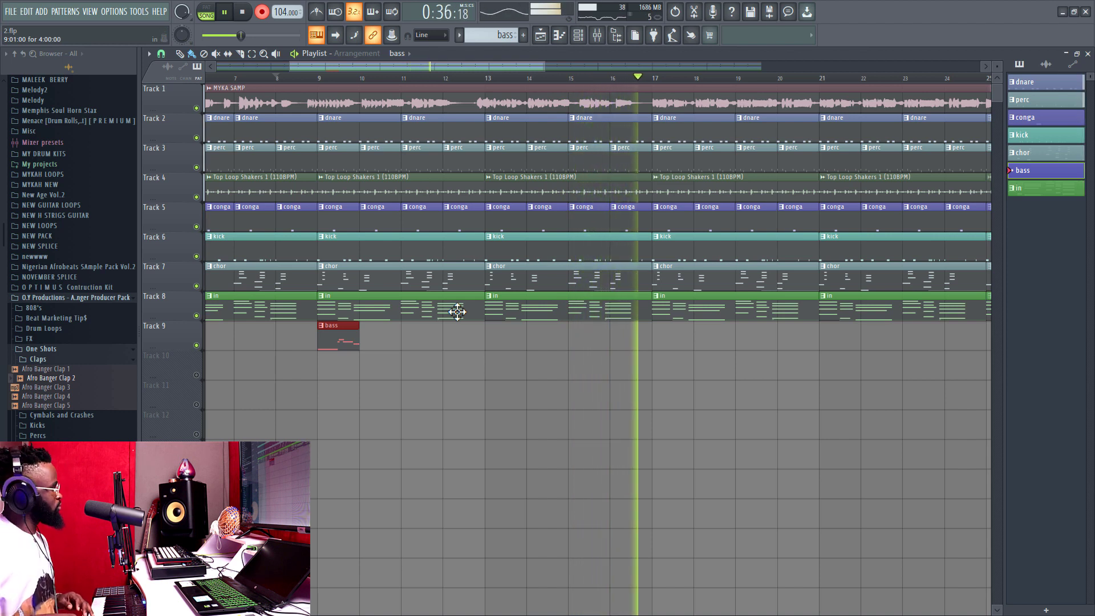
pyautogui.press('space')
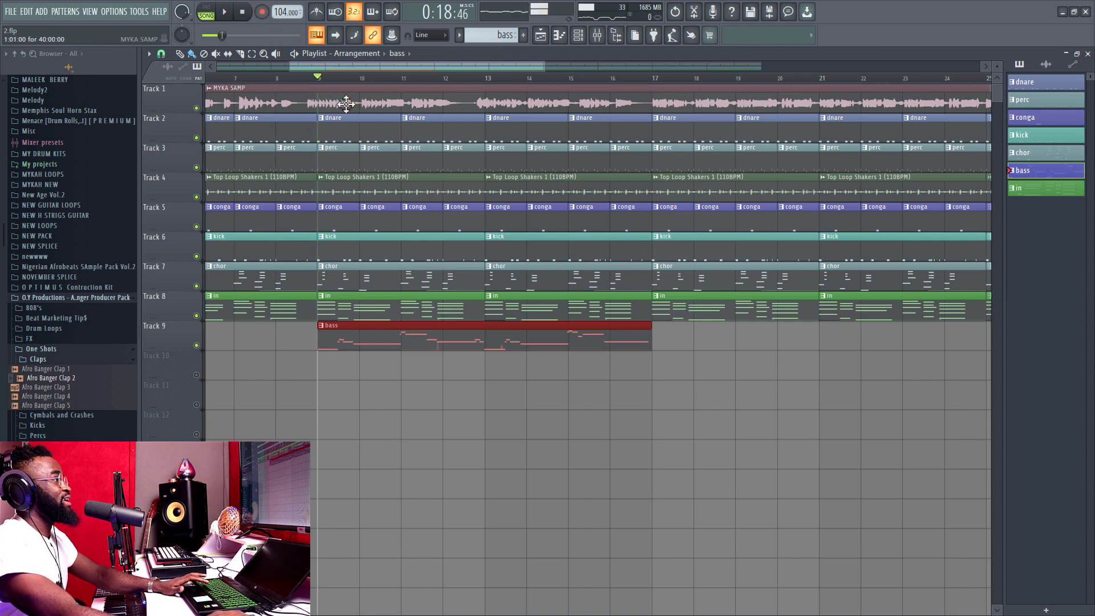
# In the bass piano roll, align the opening C4 to the bar start, tighten the following G4 and A4, and extend the second G4 to meet the F4
pyautogui.click(558, 37)
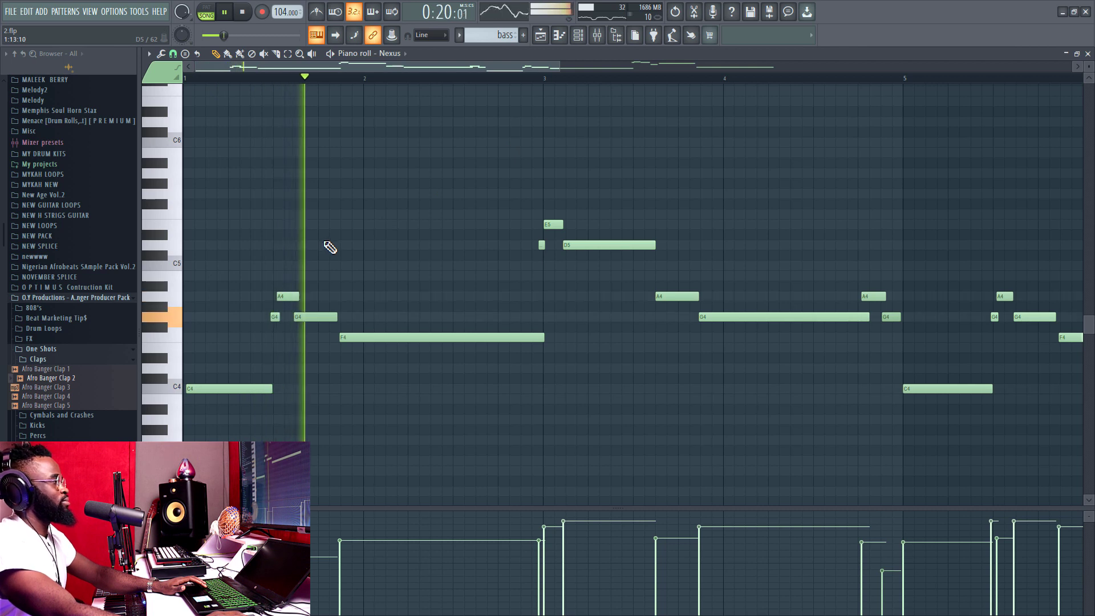
pyautogui.scroll(-3, 333, 244)
pyautogui.press('space')
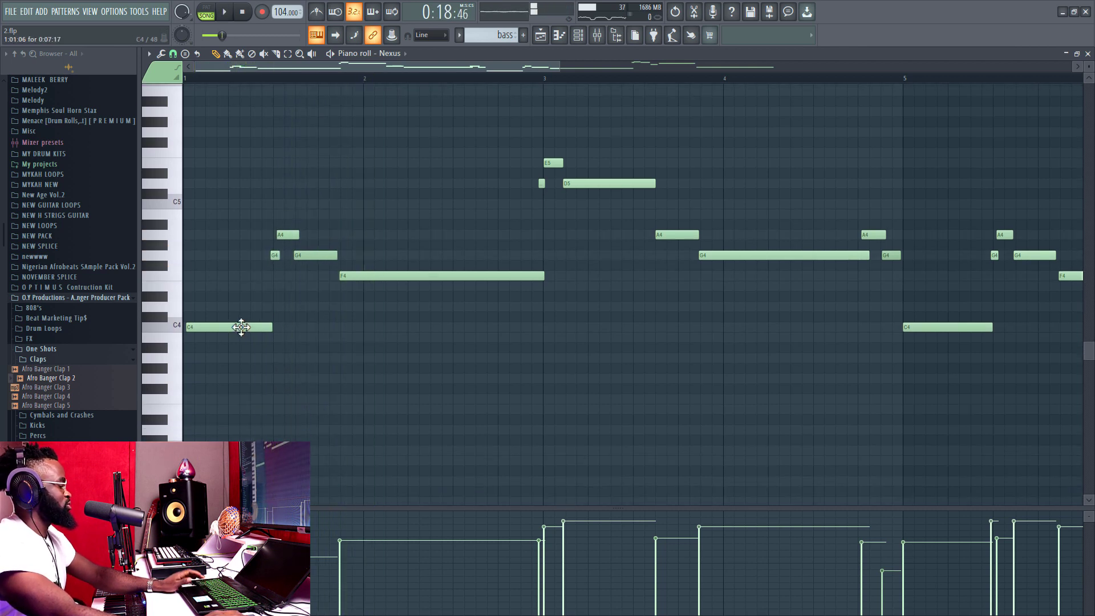
pyautogui.press('space')
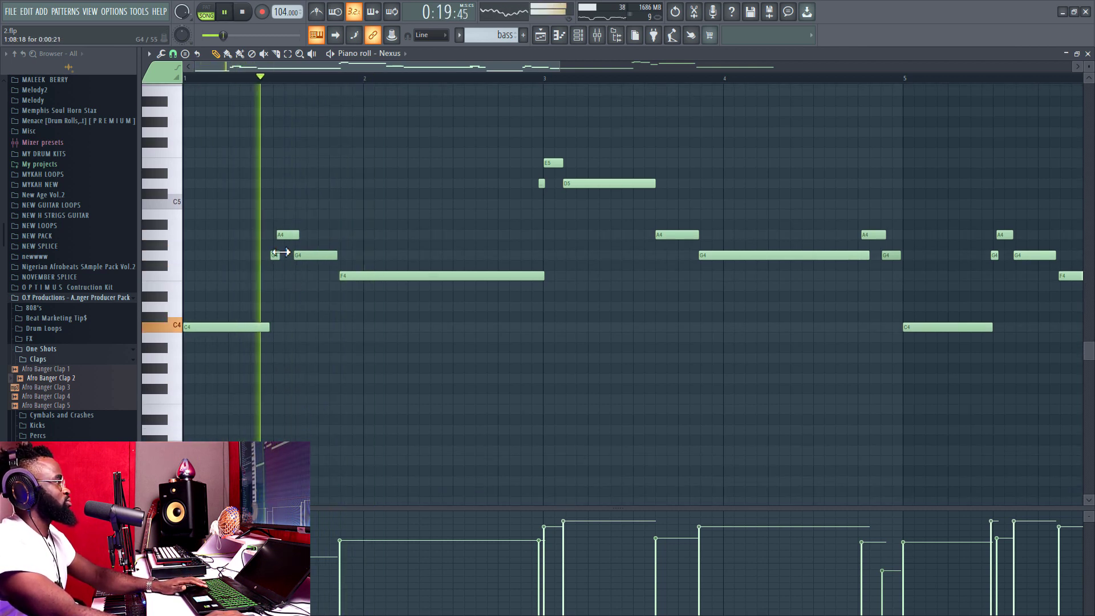
pyautogui.rightClick(276, 255)
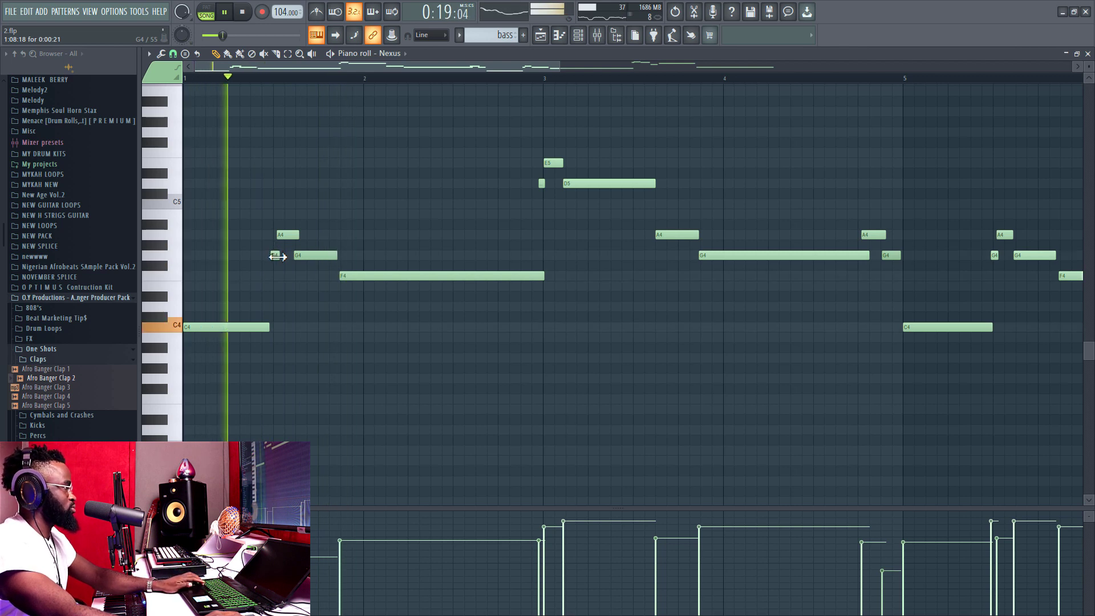
pyautogui.moveTo(285, 234); pyautogui.dragTo(282, 235)
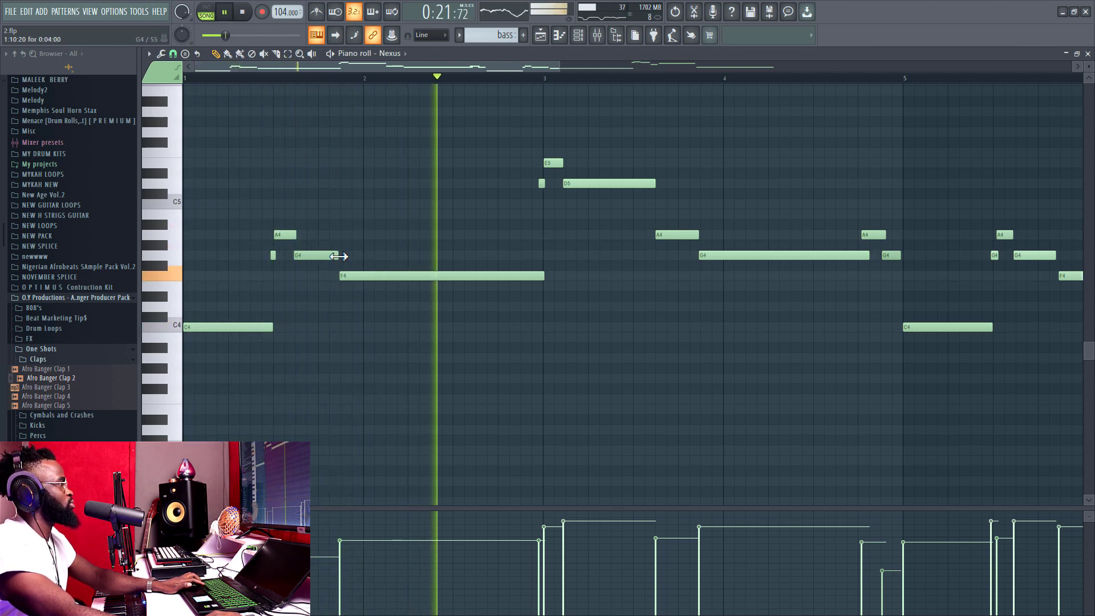
pyautogui.moveTo(337, 255); pyautogui.dragTo(341, 255)
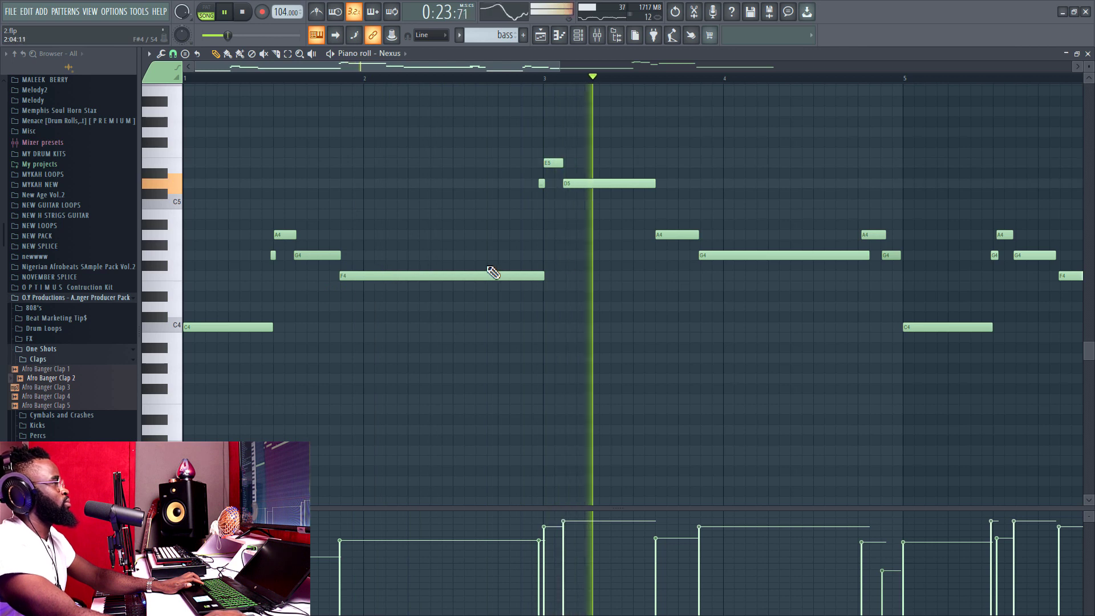
# Shorten the long D5 in bar 3 of the bass pattern and add a short F4 directly after it at step 5
pyautogui.press('space')
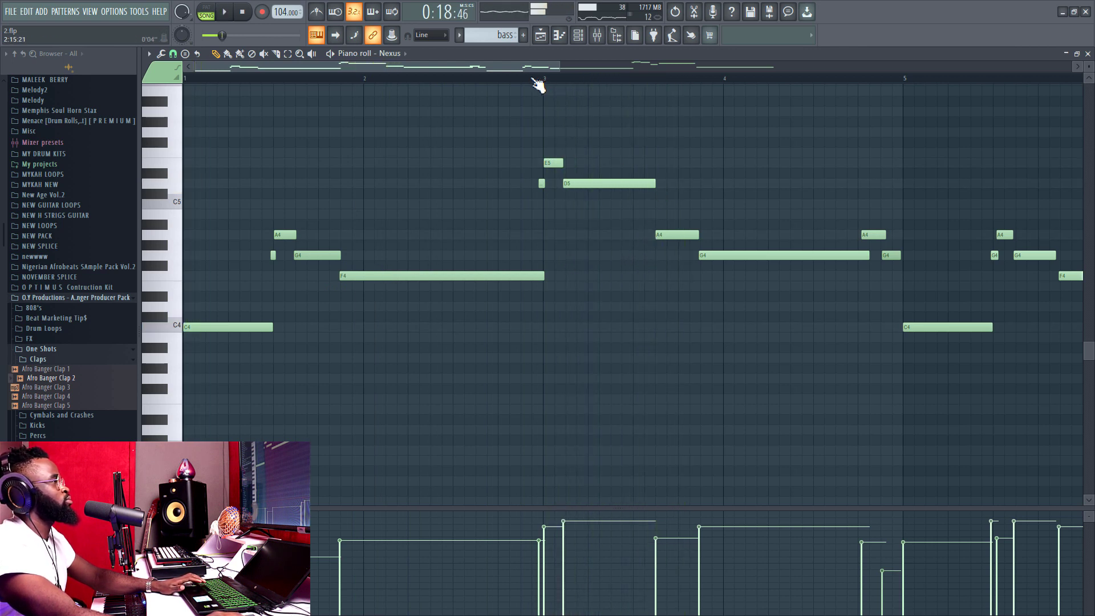
pyautogui.click(536, 79)
pyautogui.press('space')
pyautogui.moveTo(649, 182); pyautogui.dragTo(576, 183)
pyautogui.press('space')
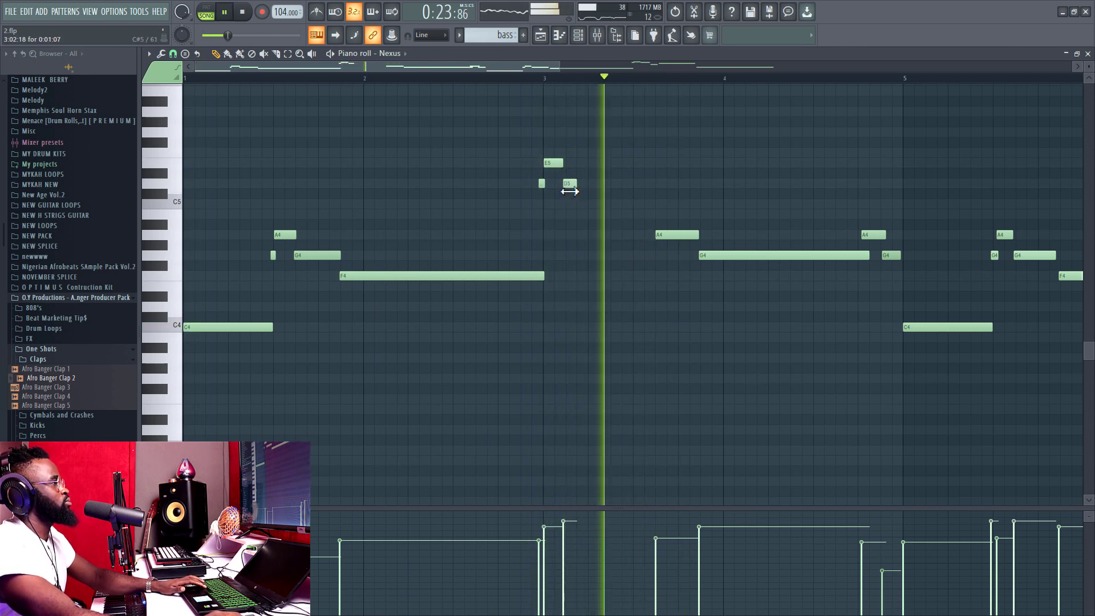
pyautogui.press('space')
pyautogui.press('space')
pyautogui.click(578, 277)
pyautogui.moveTo(579, 276); pyautogui.dragTo(591, 276)
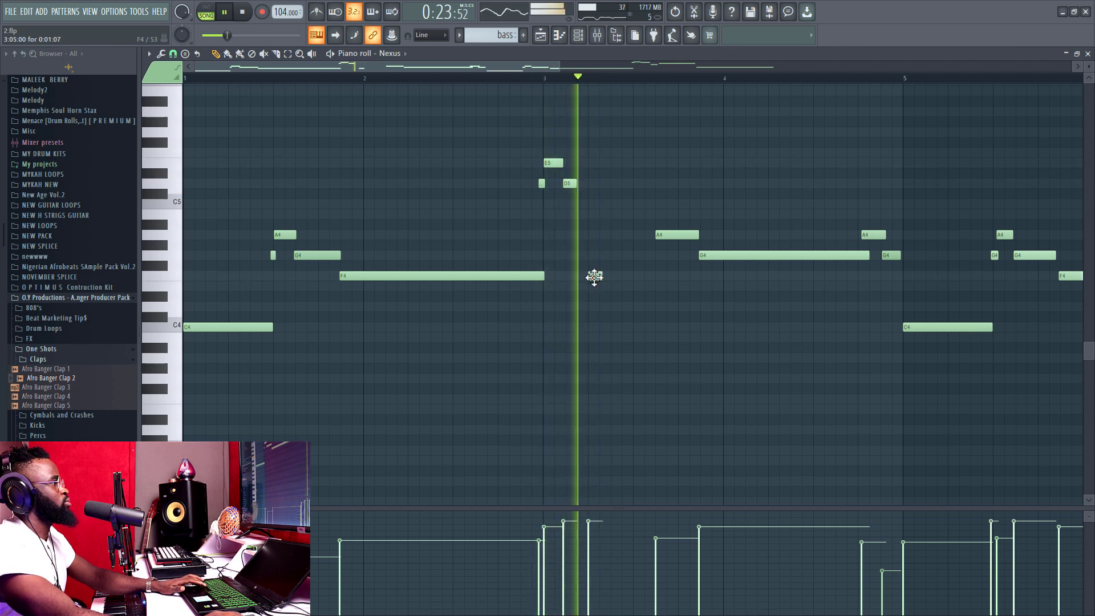
pyautogui.moveTo(577, 183); pyautogui.dragTo(588, 184)
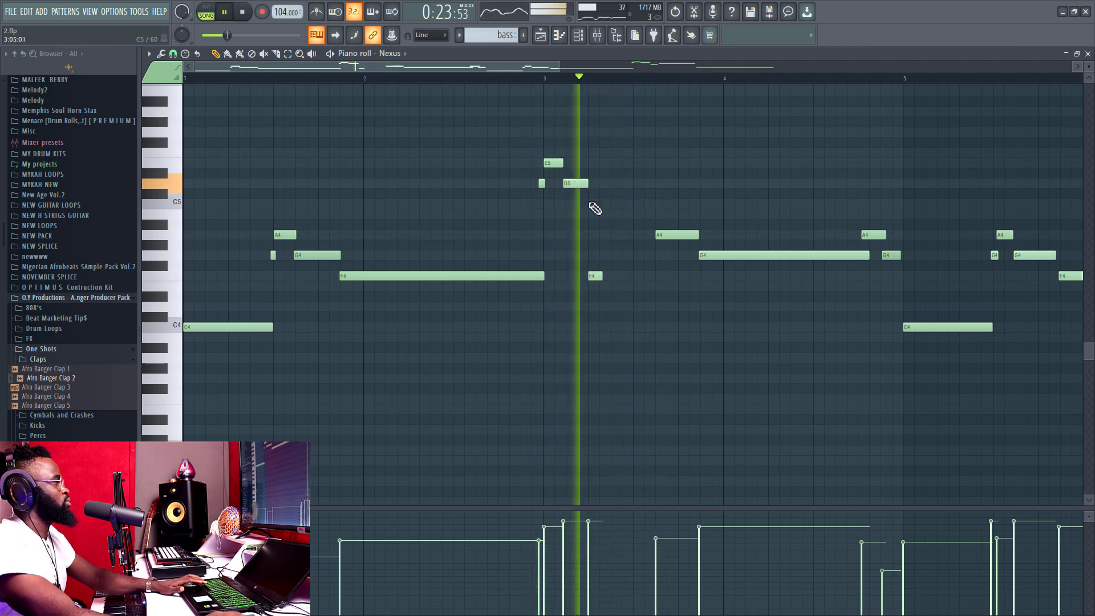
# Add an F3 note at step 7 of bar 3, extending the preceding F4 to meet it and the F3 up to the A4
pyautogui.press('space')
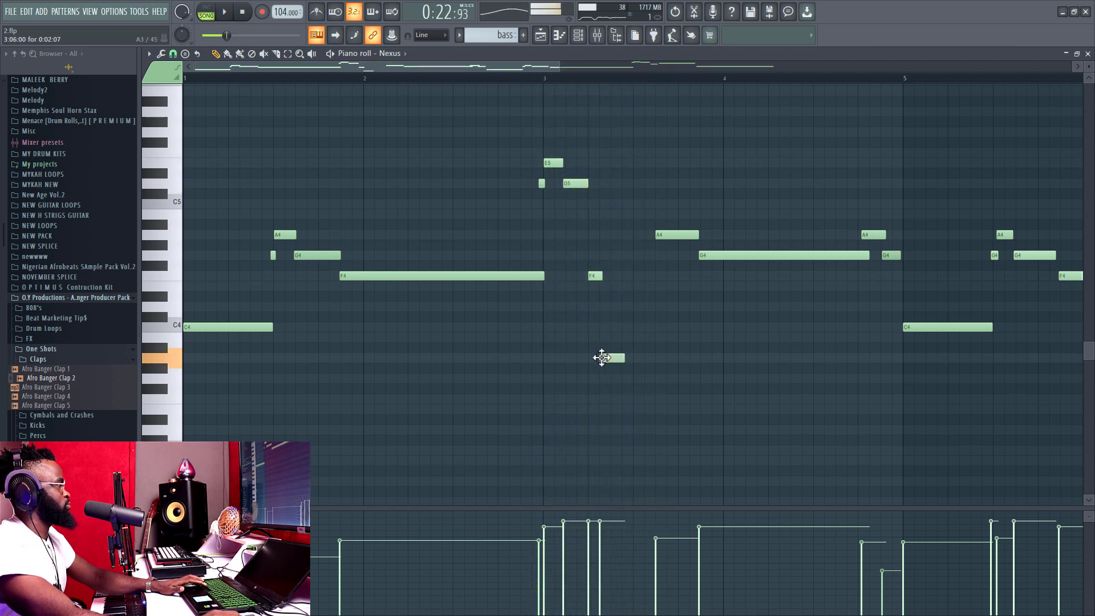
pyautogui.press('space')
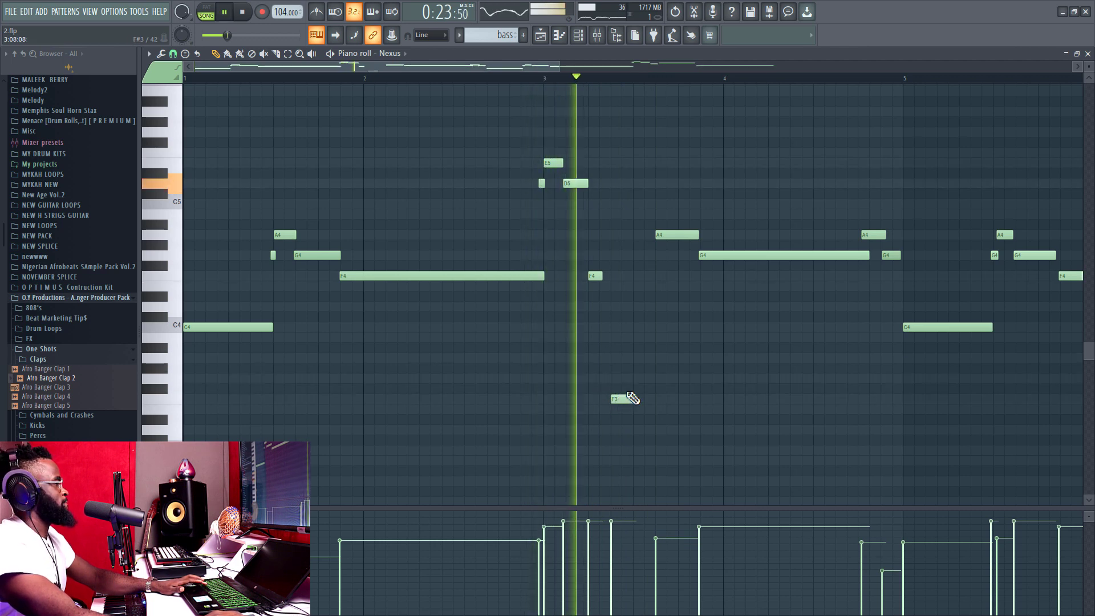
pyautogui.press('space')
pyautogui.press('space')
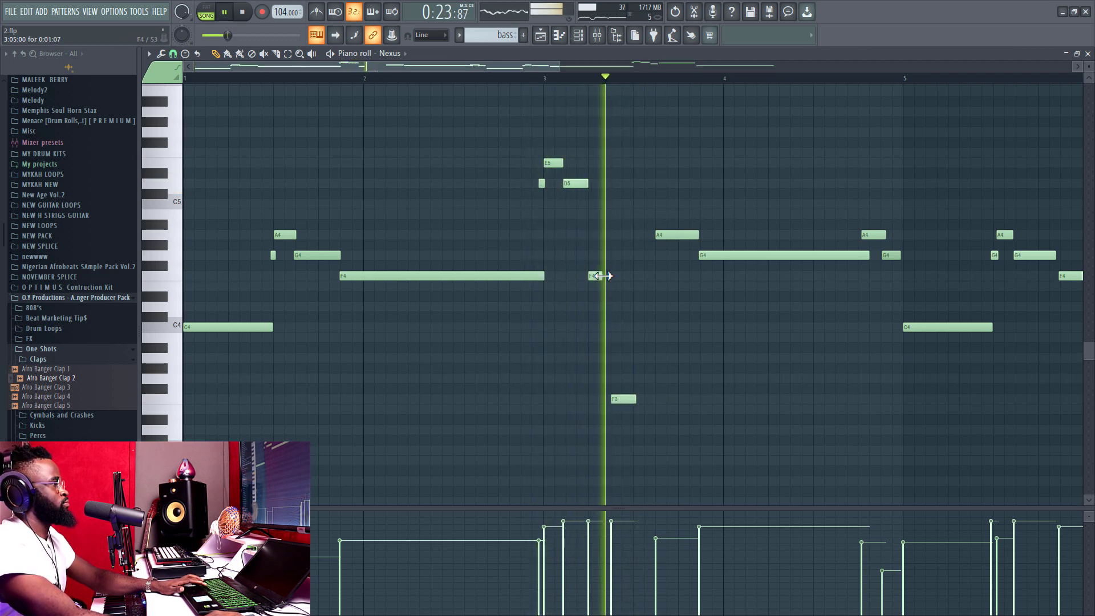
pyautogui.moveTo(600, 276); pyautogui.dragTo(613, 275)
pyautogui.press('space')
pyautogui.press('space')
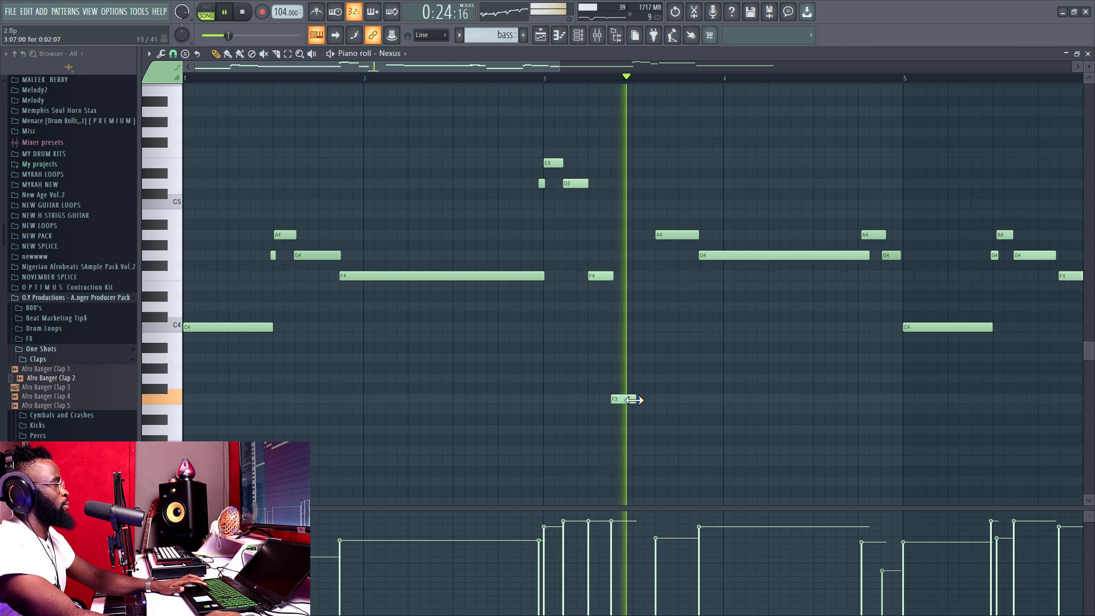
pyautogui.moveTo(633, 399); pyautogui.dragTo(658, 399)
pyautogui.press('space')
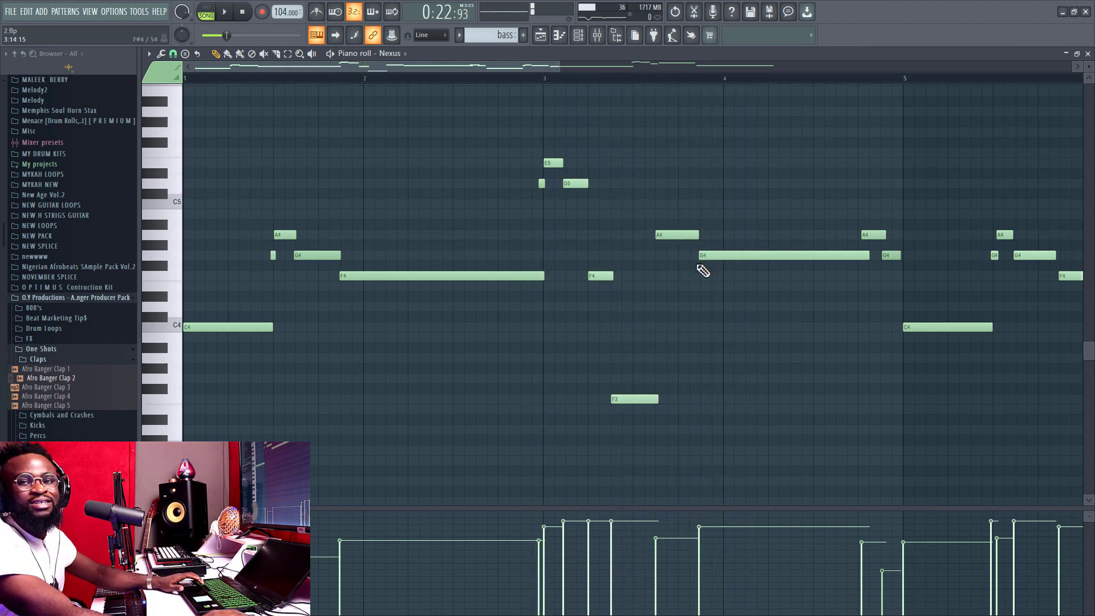
# Play the bass from bar 3 and shorten the long G4 in bar 4 so it ends before the next A4
pyautogui.press('space')
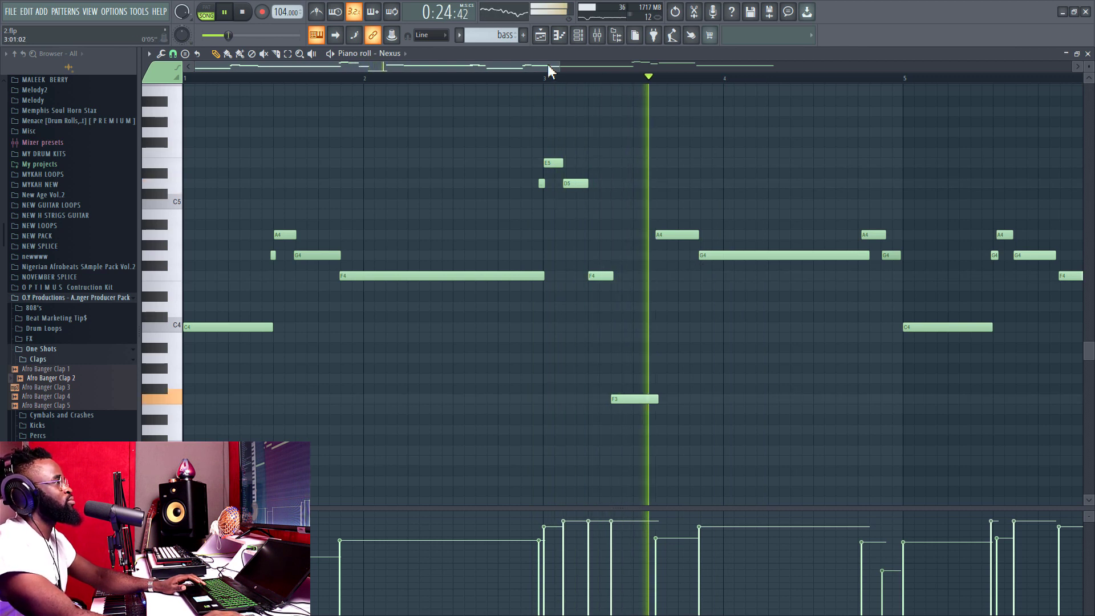
pyautogui.moveTo(549, 70); pyautogui.dragTo(685, 108)
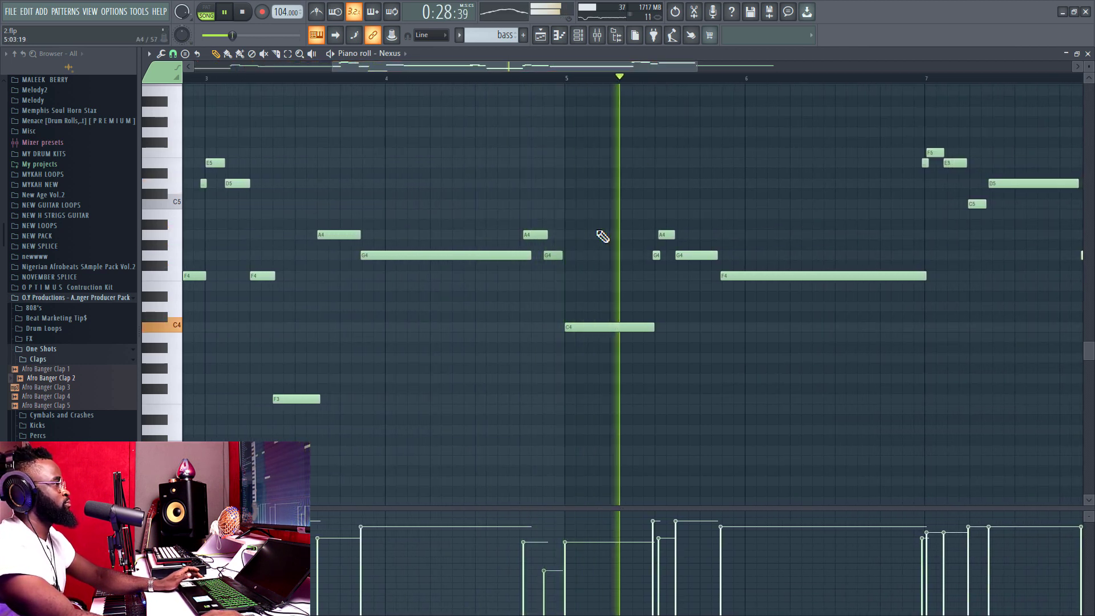
pyautogui.moveTo(532, 259); pyautogui.dragTo(514, 263)
# Play back the second half of the bass line and shift the long D5 in bar 7 slightly later
pyautogui.moveTo(552, 68); pyautogui.dragTo(676, 73)
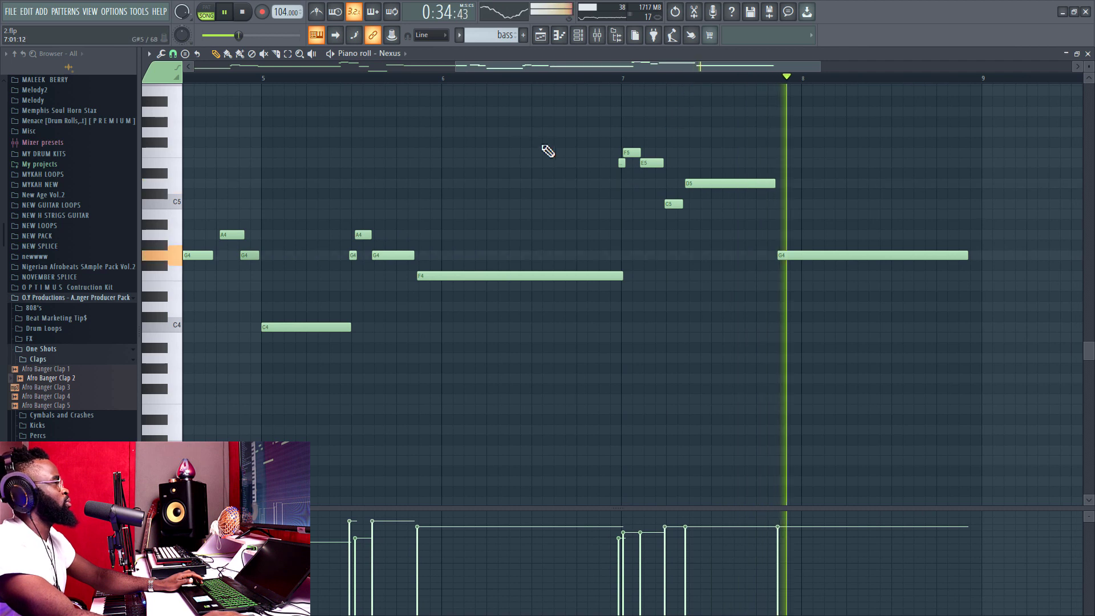
pyautogui.press('space')
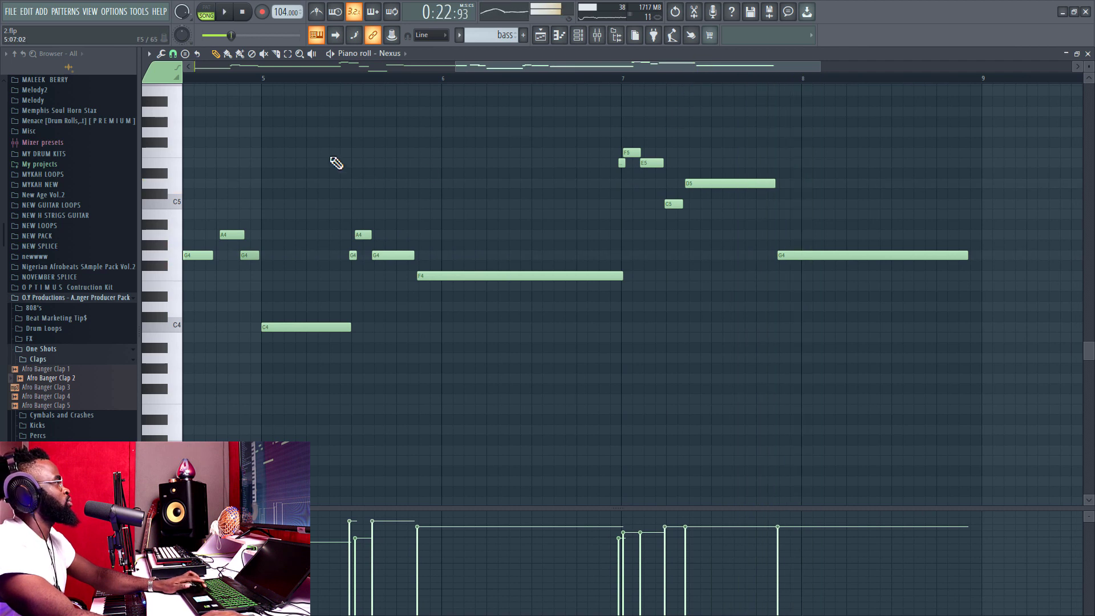
pyautogui.click(251, 80)
pyautogui.press('space')
pyautogui.scroll(-2, 381, 81)
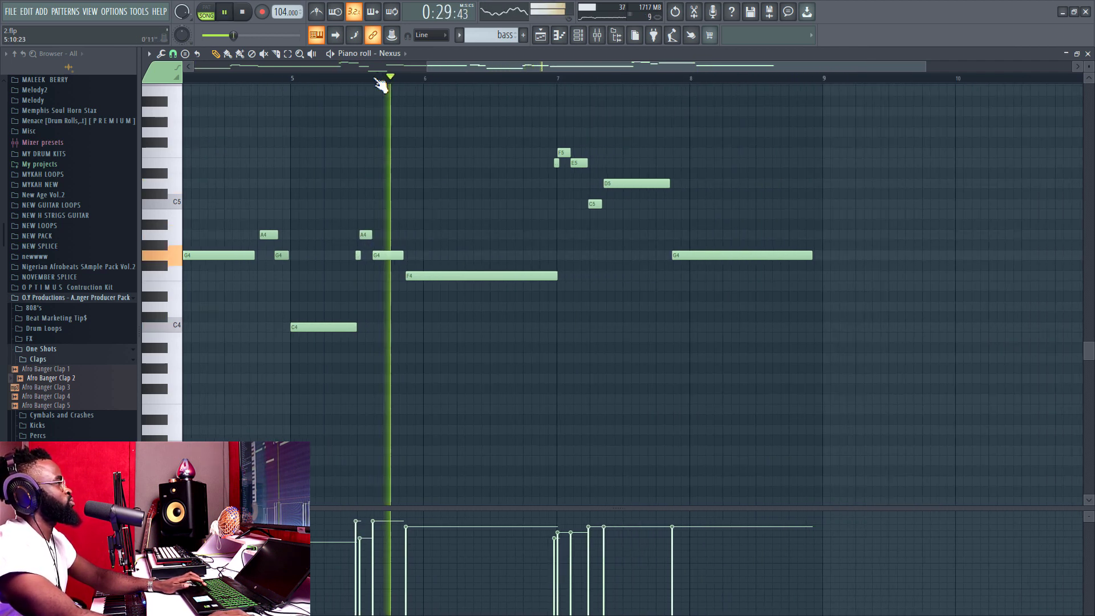
pyautogui.scroll(-2, 442, 84)
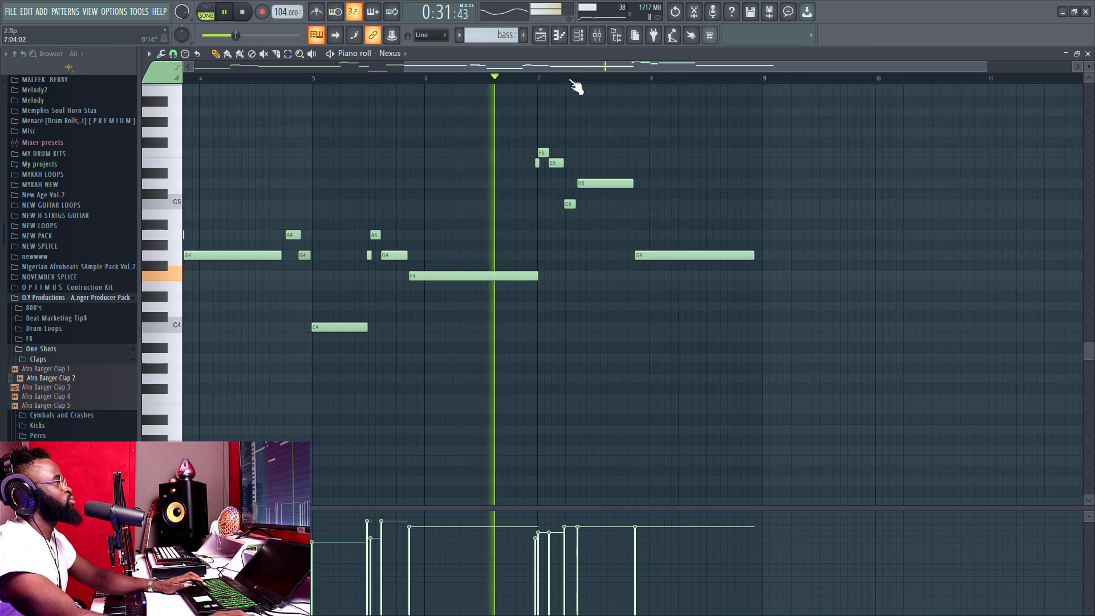
pyautogui.scroll(3, 577, 83)
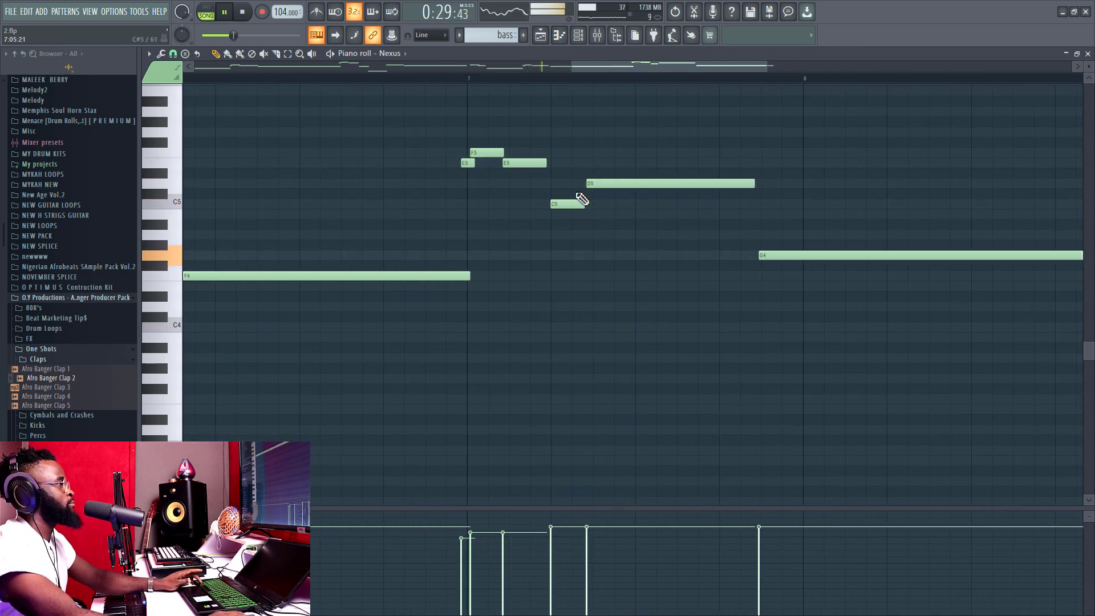
pyautogui.moveTo(592, 183); pyautogui.dragTo(596, 183)
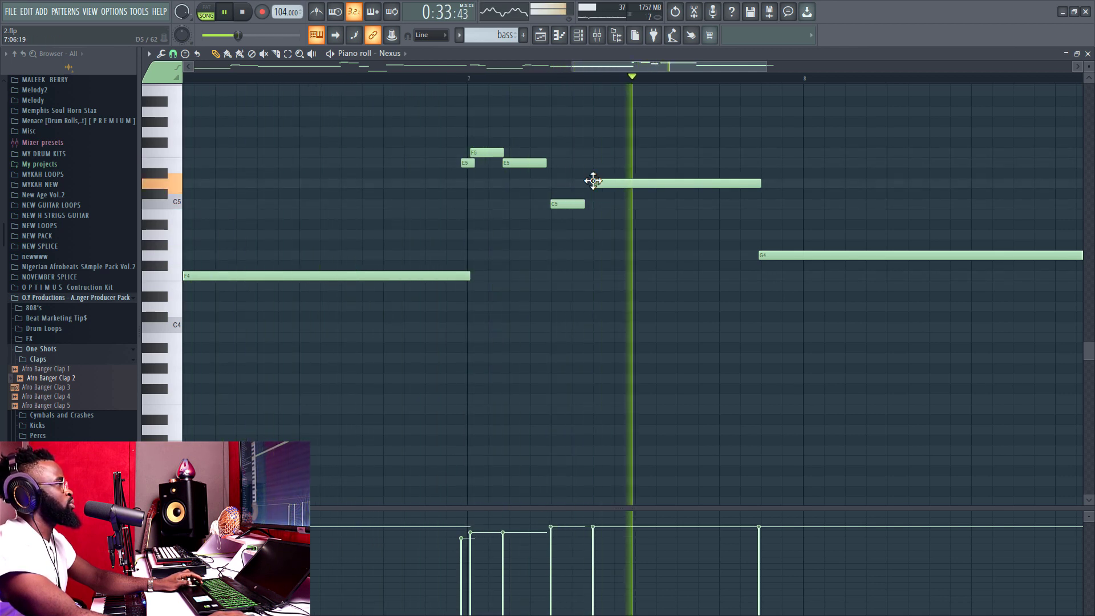
pyautogui.scroll(-3, 621, 83)
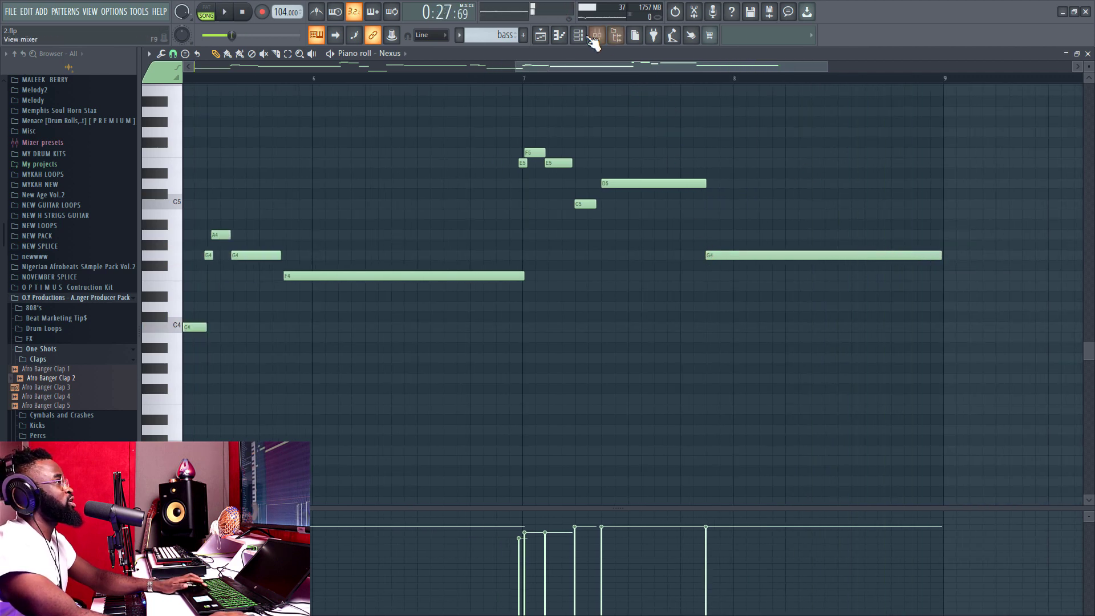
# In the playlist, solo Track 2 and unmute Tracks 3 to 8 one by one, leaving the sample and bass tracks muted
pyautogui.click(547, 37)
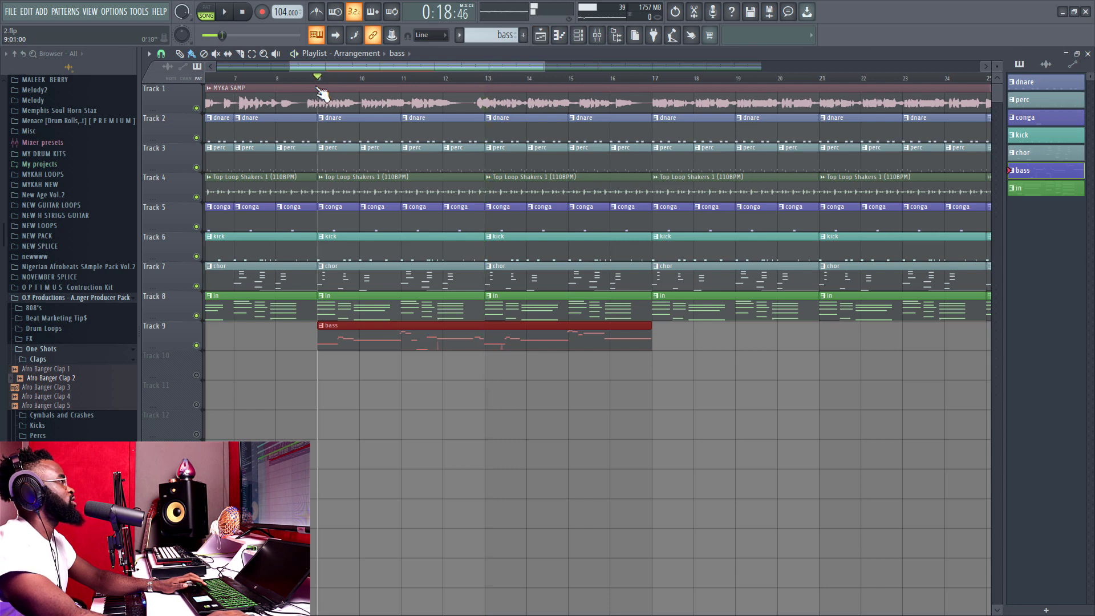
pyautogui.rightClick(196, 137)
pyautogui.click(196, 167)
pyautogui.press('space')
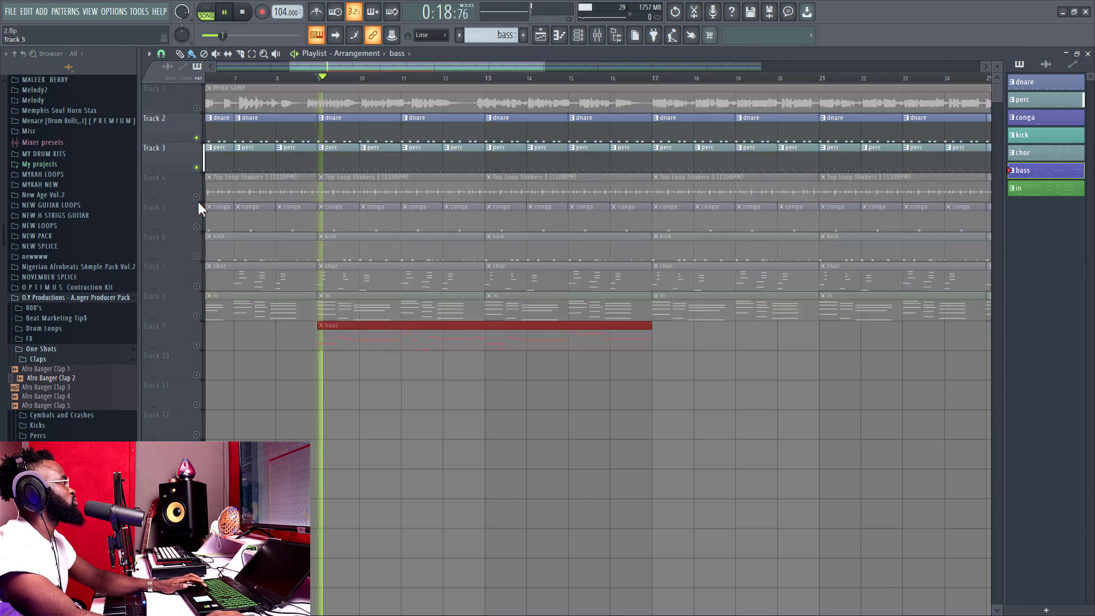
pyautogui.click(197, 197)
pyautogui.click(196, 227)
pyautogui.press('space')
pyautogui.click(197, 256)
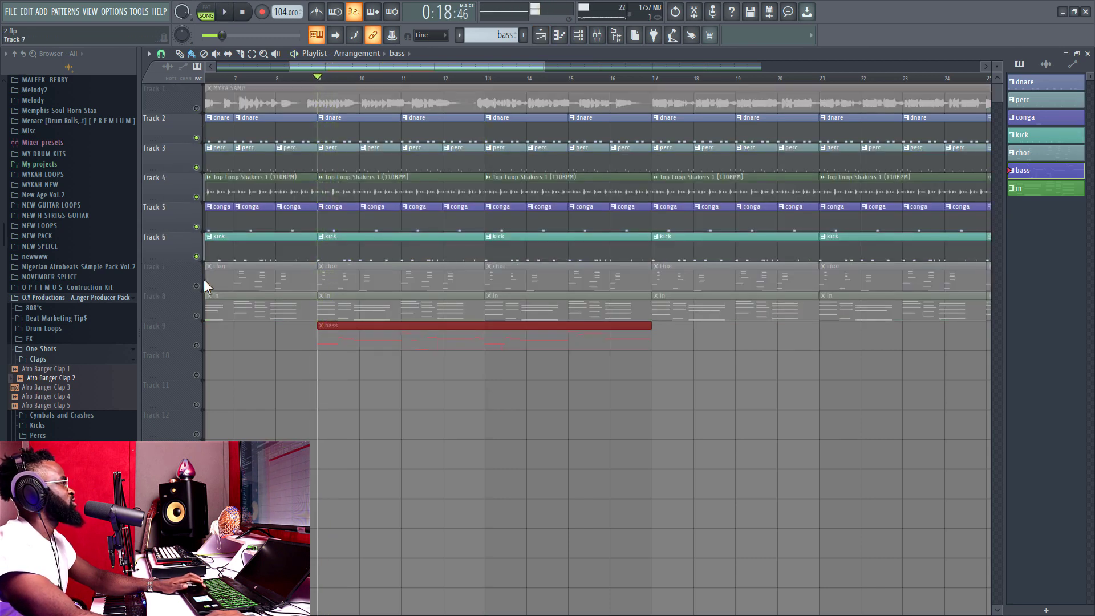
pyautogui.press('space')
pyautogui.click(196, 286)
pyautogui.click(196, 315)
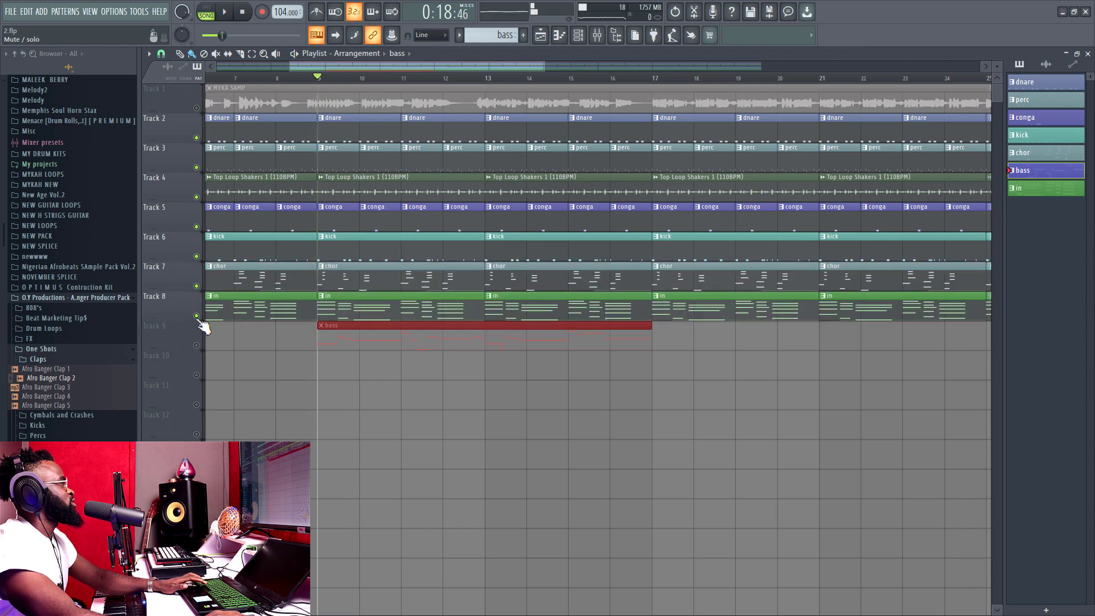
# Show the kick pattern's channels in the channel rack and unmute the bass on Track 9 during playback
pyautogui.click(354, 244)
pyautogui.click(578, 36)
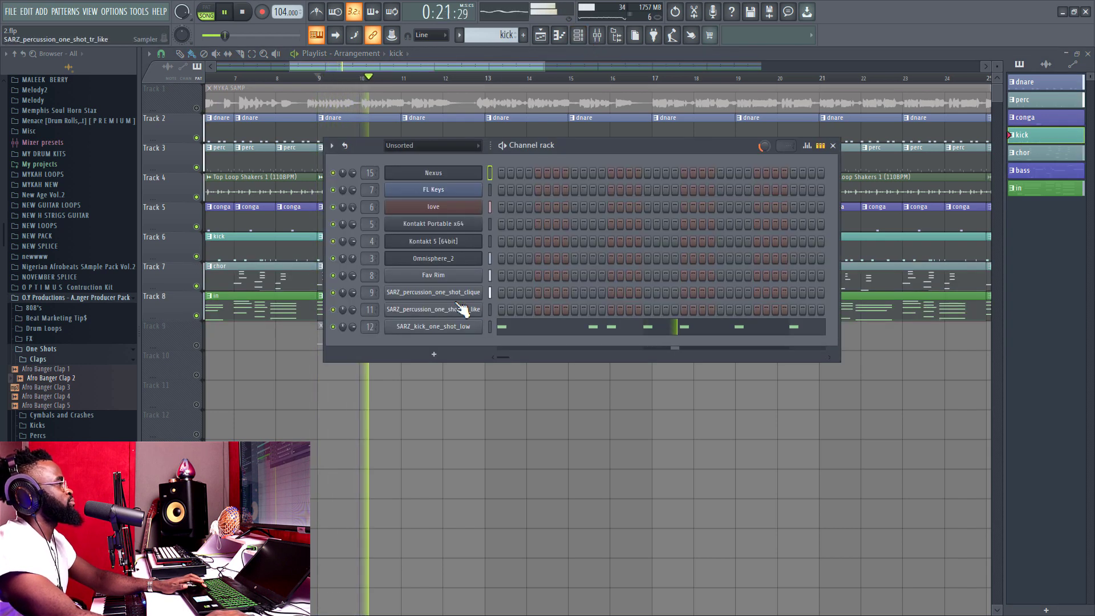
pyautogui.click(197, 345)
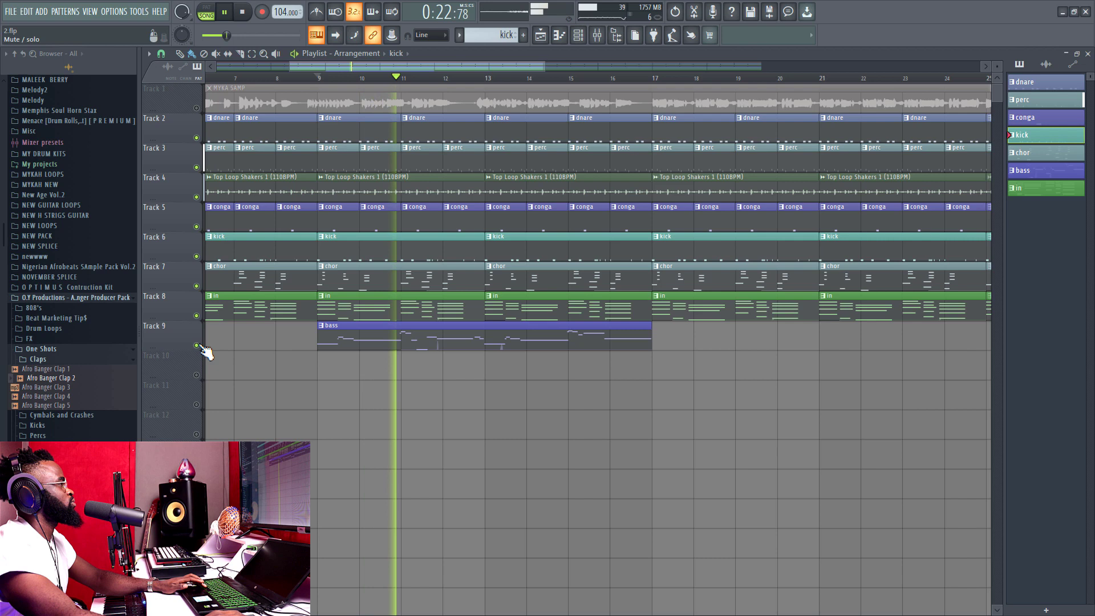
# In the mixer, select the SARZ_kick_one_shot_low track and sidechain it to the Nexus bass track
pyautogui.click(347, 335)
pyautogui.click(577, 36)
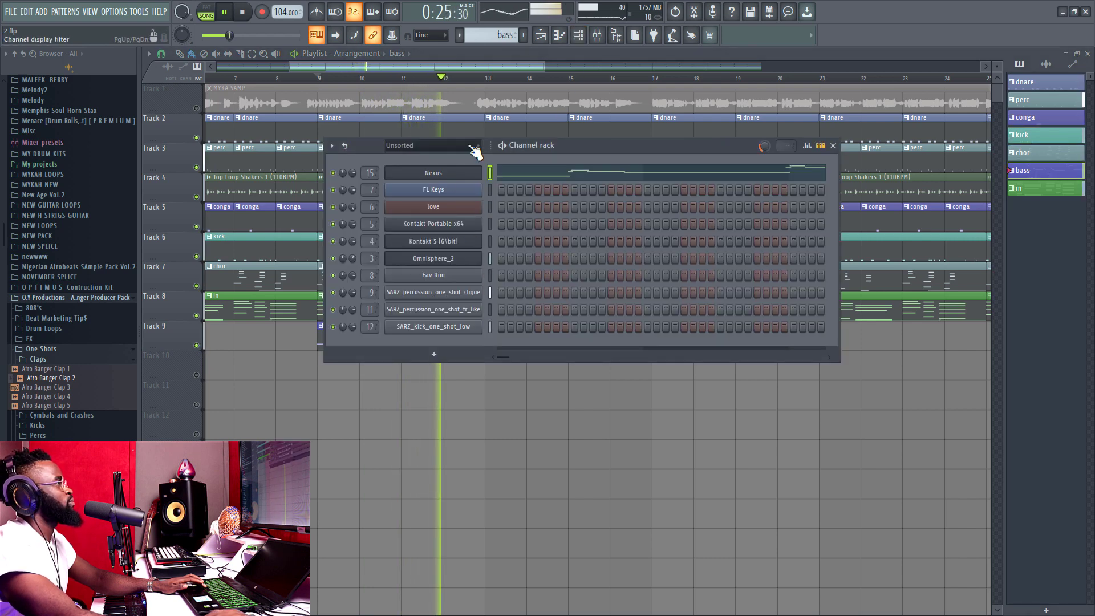
pyautogui.click(600, 36)
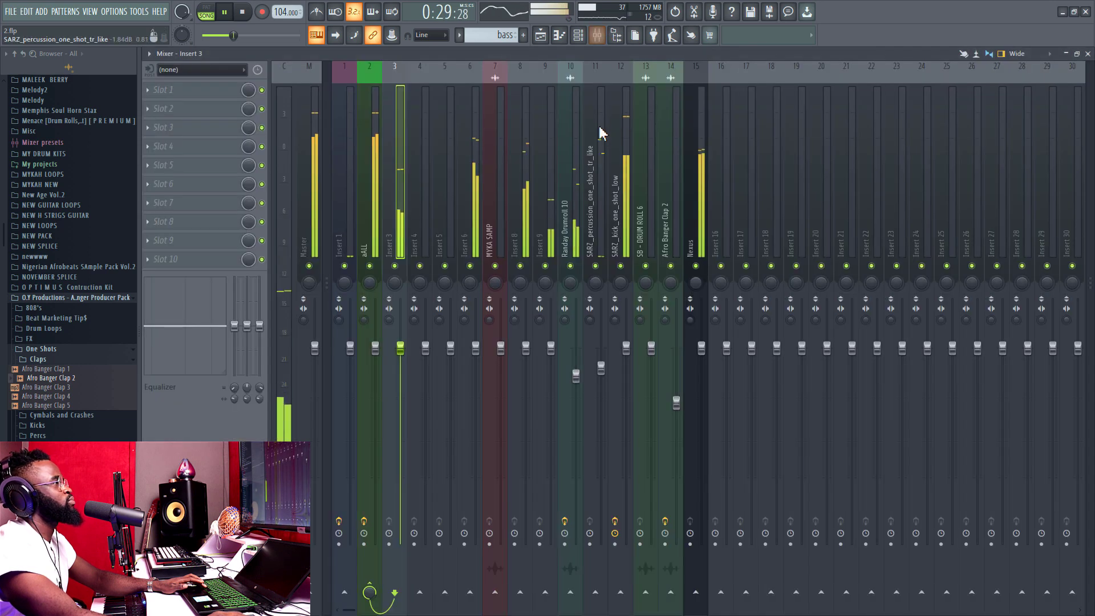
pyautogui.click(627, 181)
pyautogui.press('space')
pyautogui.rightClick(697, 592)
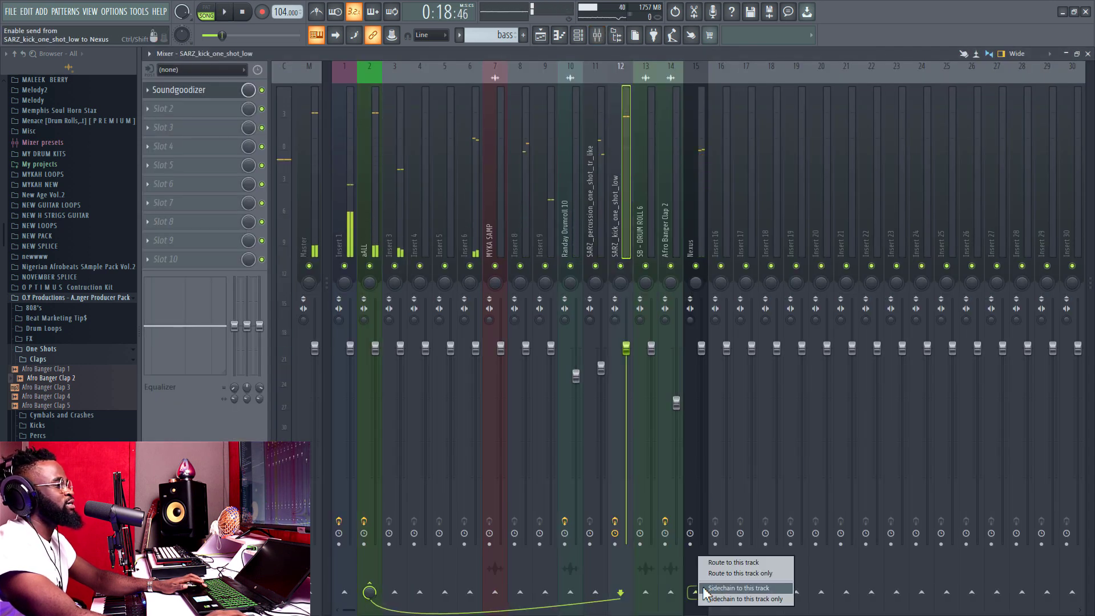
pyautogui.click(722, 588)
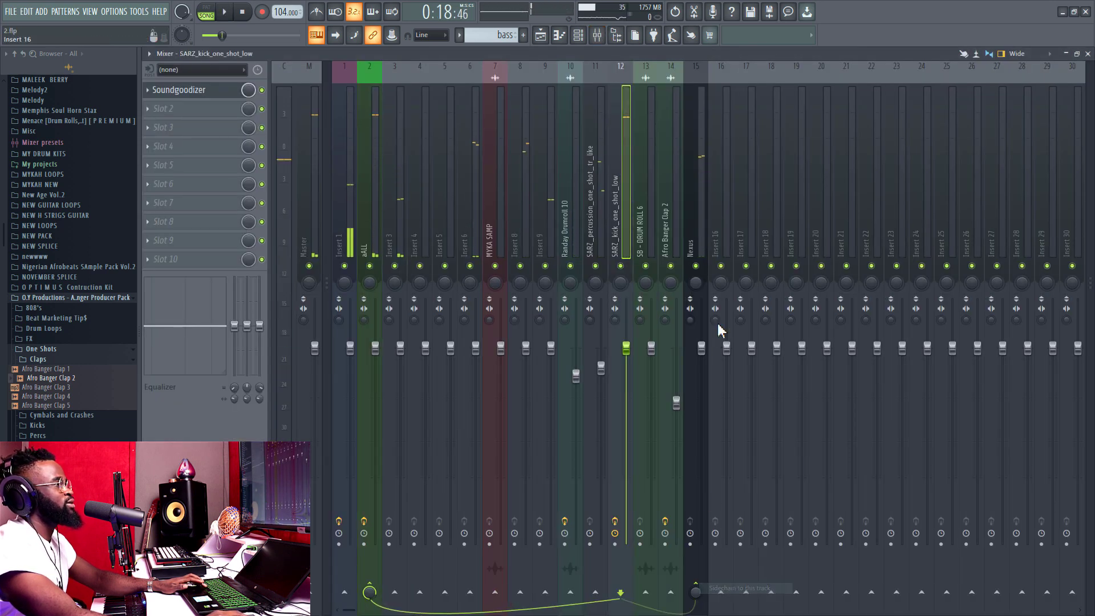
# Load Fruity Limiter into slot 1 of the Nexus mixer track
pyautogui.click(698, 197)
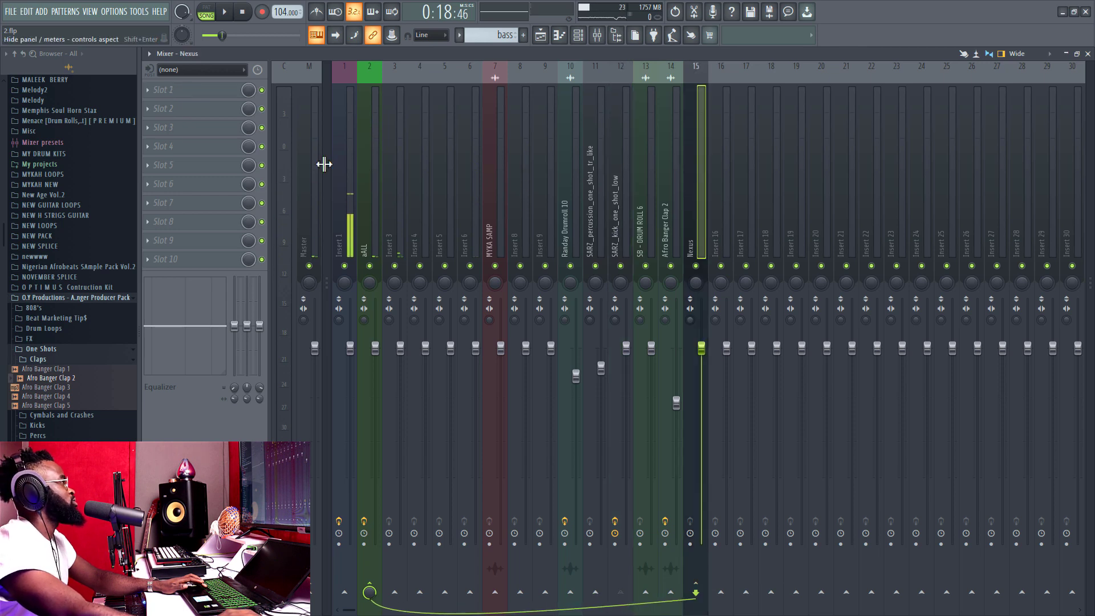
pyautogui.click(206, 91)
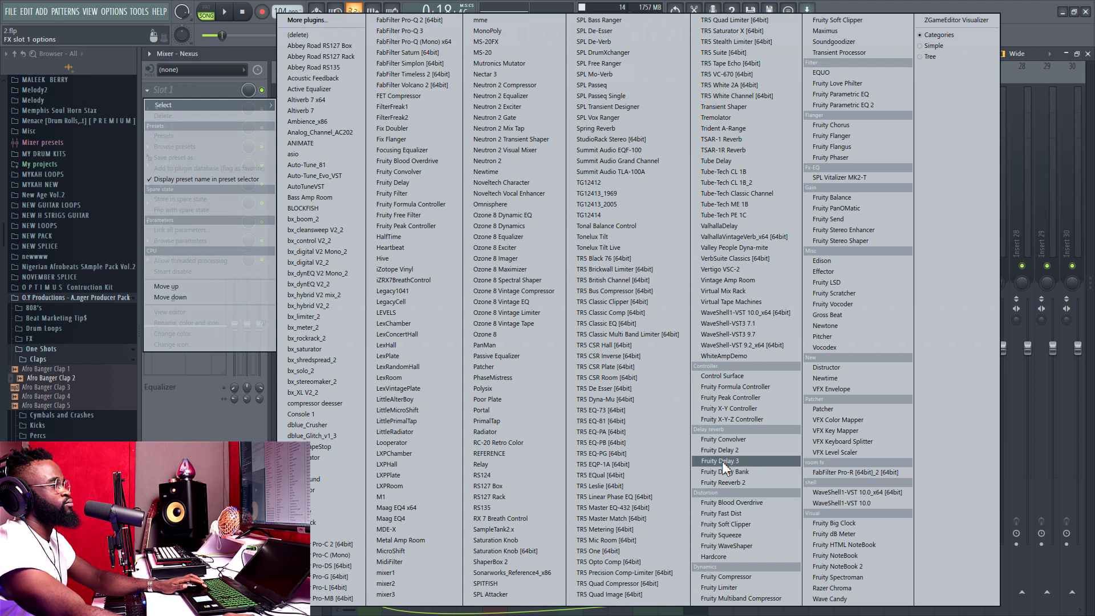
pyautogui.click(734, 587)
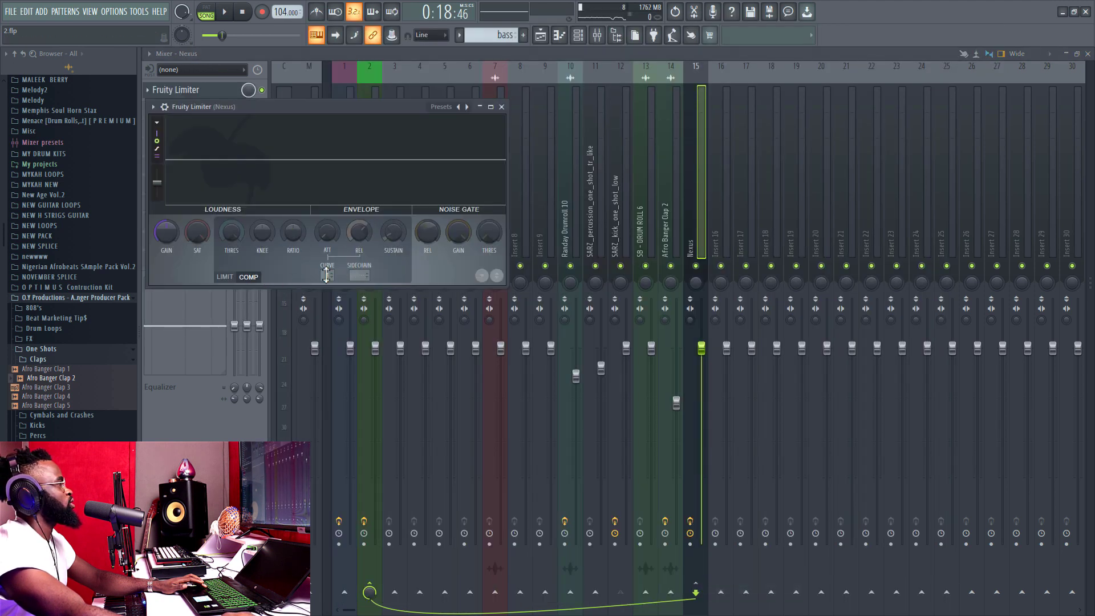
# In the limiter's compressor, use sidechain input 1, lower the threshold, raise the ratio and shorten the release during playback
pyautogui.moveTo(239, 251); pyautogui.dragTo(239, 268)
pyautogui.press('space')
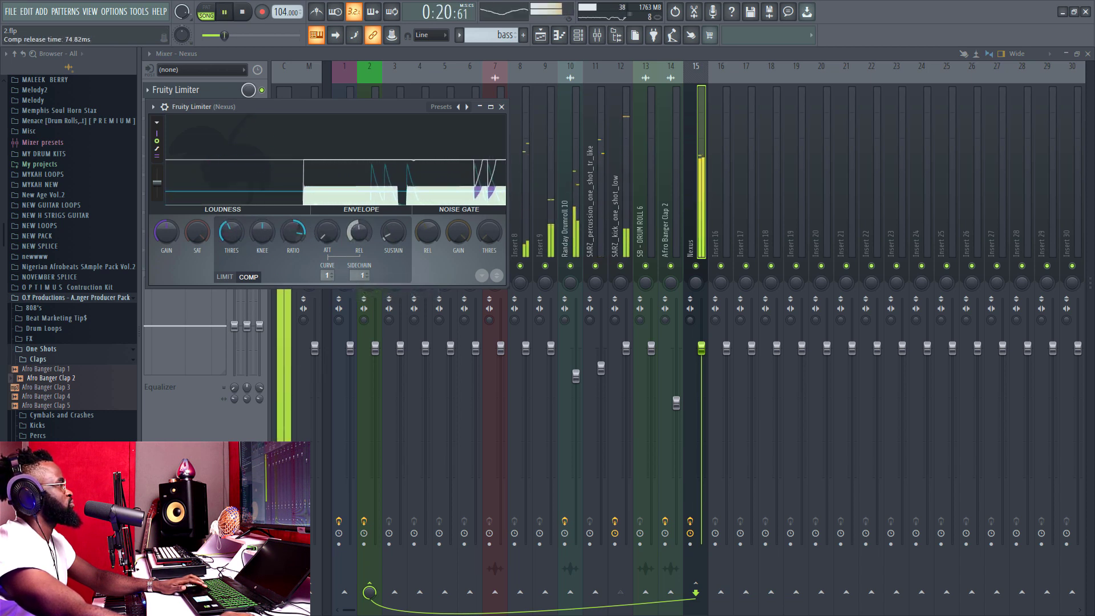
pyautogui.moveTo(359, 231); pyautogui.dragTo(358, 265)
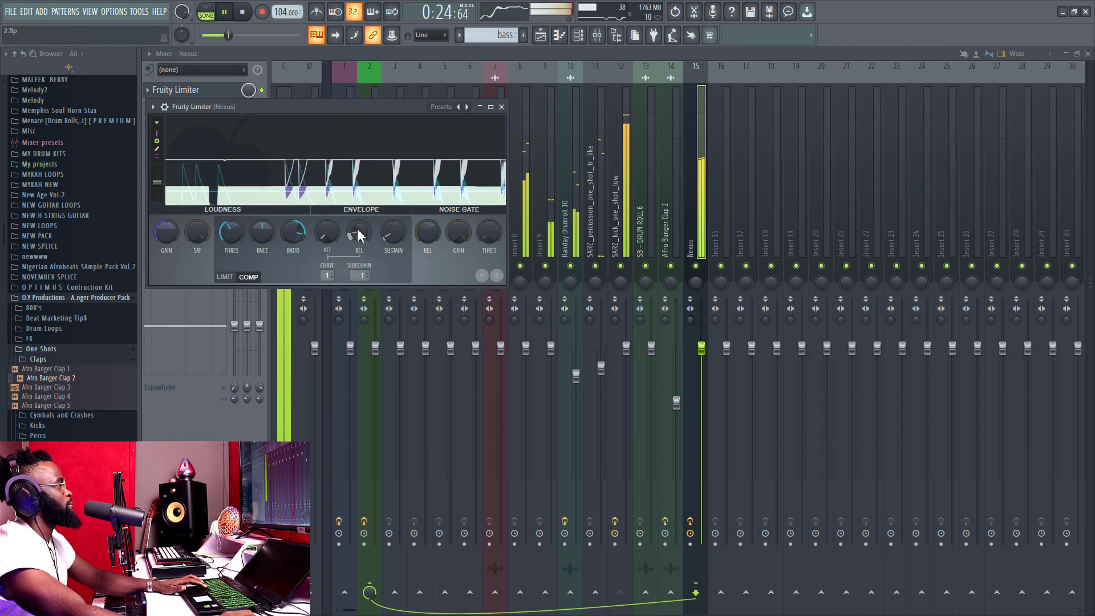
pyautogui.press('space')
# Open the "in" pattern's Omnisphere_2 notes from Track 8, transpose them all up one octave and play them
pyautogui.press('F5')
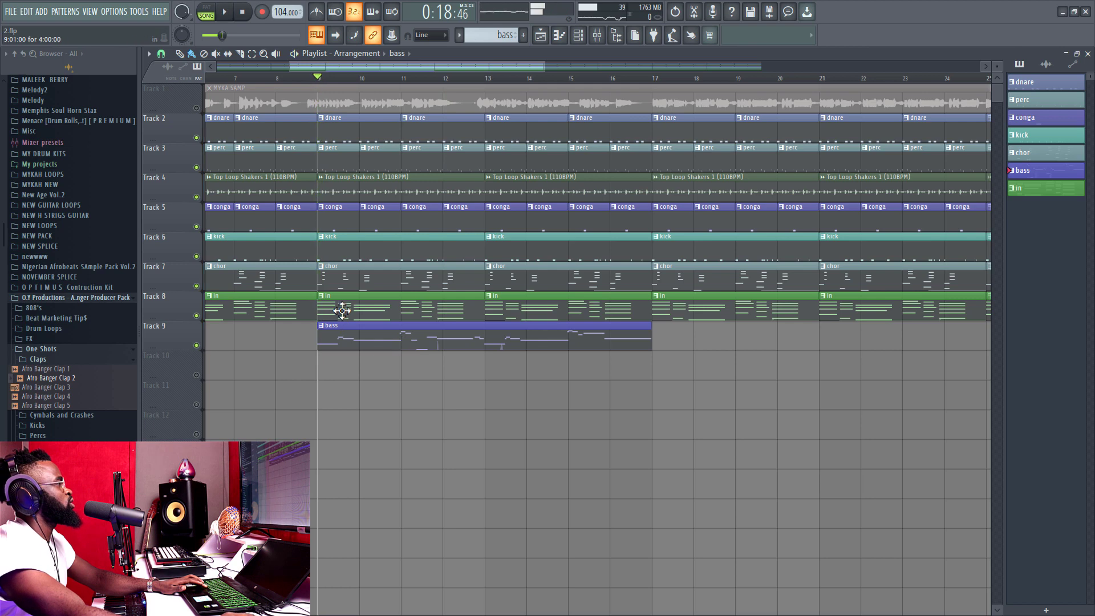
pyautogui.doubleClick(342, 309)
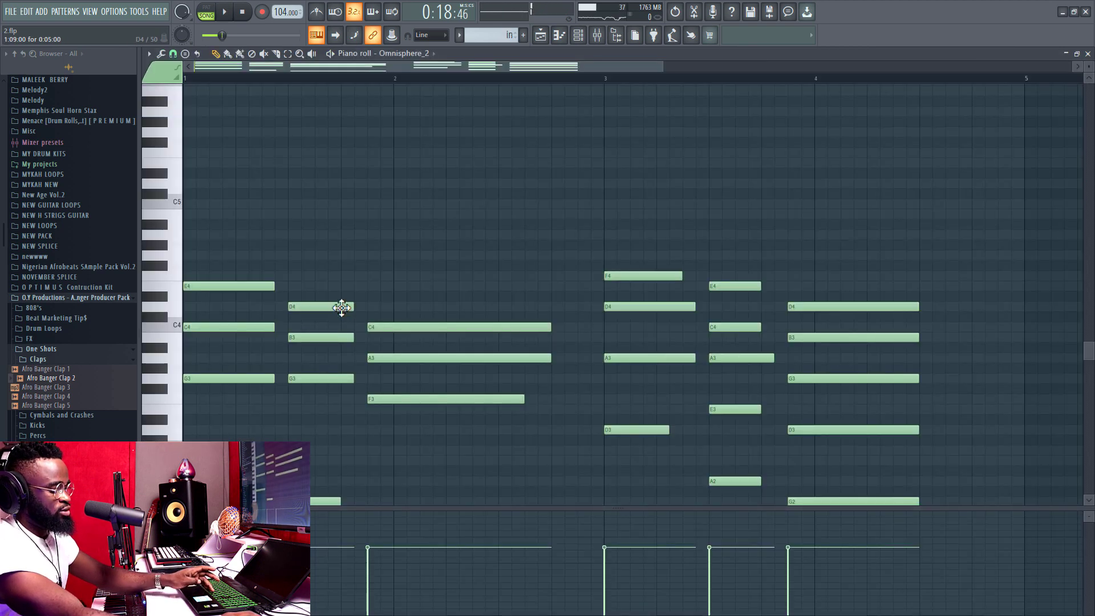
pyautogui.press('space')
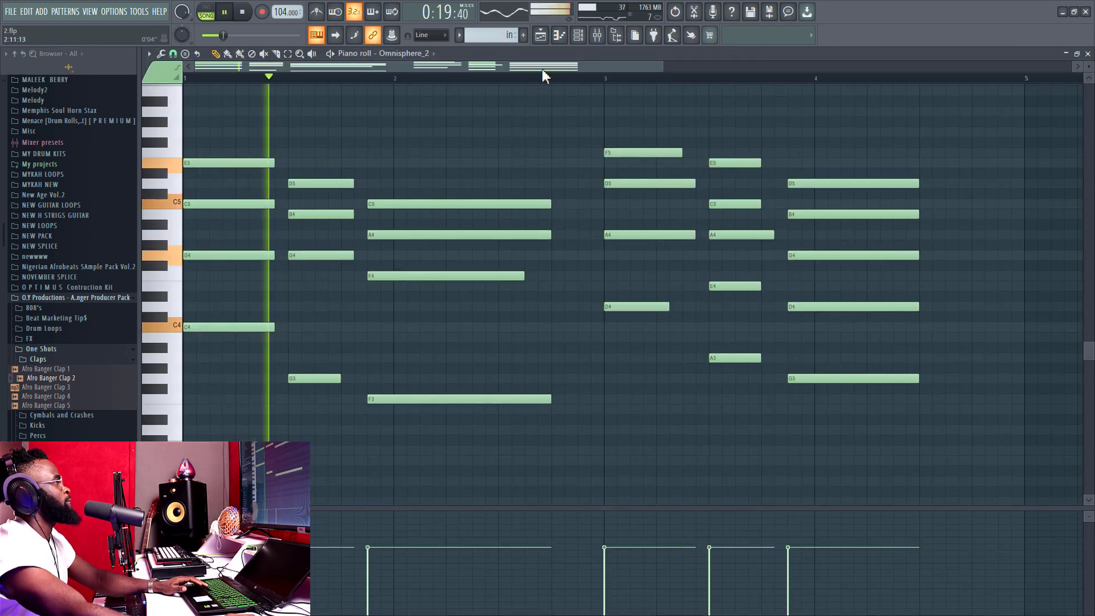
# Open the Omnisphere_2 instrument, show its FX rack and set the channel volume to about 42%
pyautogui.click(579, 38)
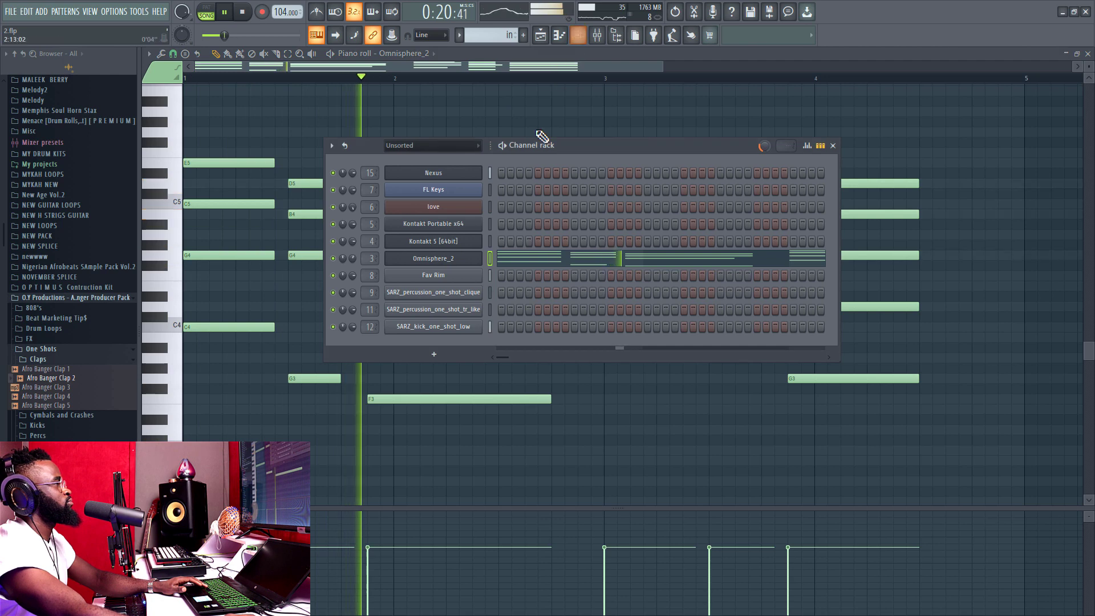
pyautogui.click(464, 260)
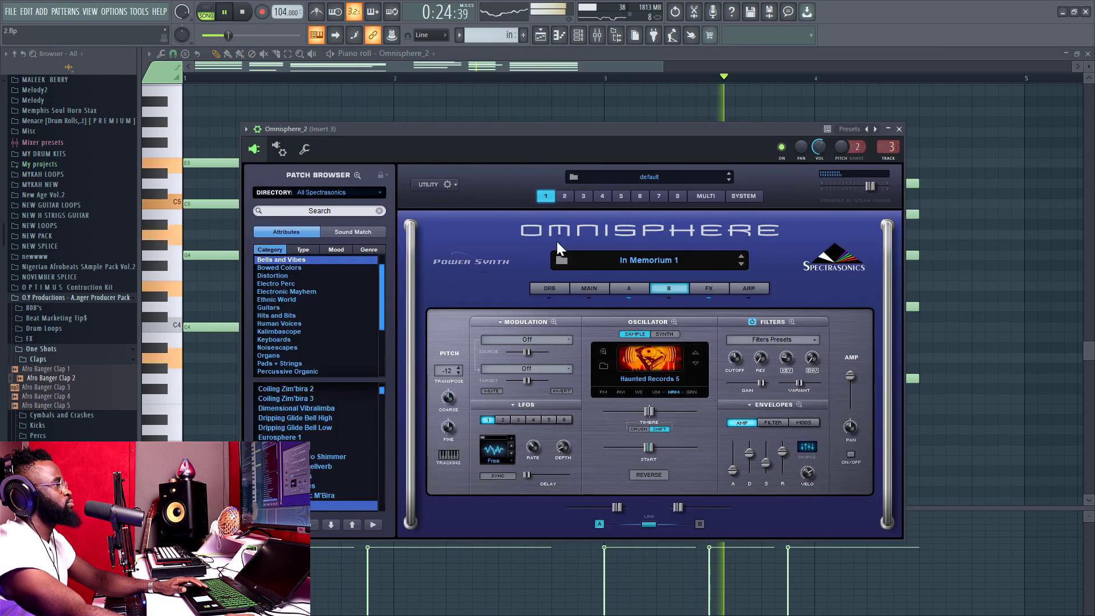
pyautogui.click(709, 288)
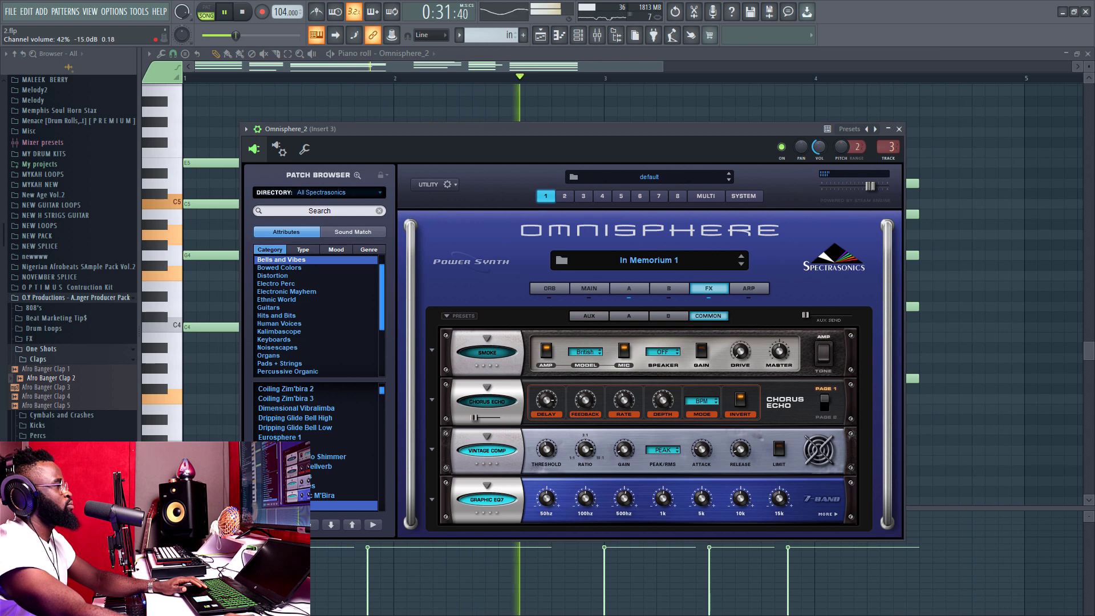
pyautogui.click(582, 74)
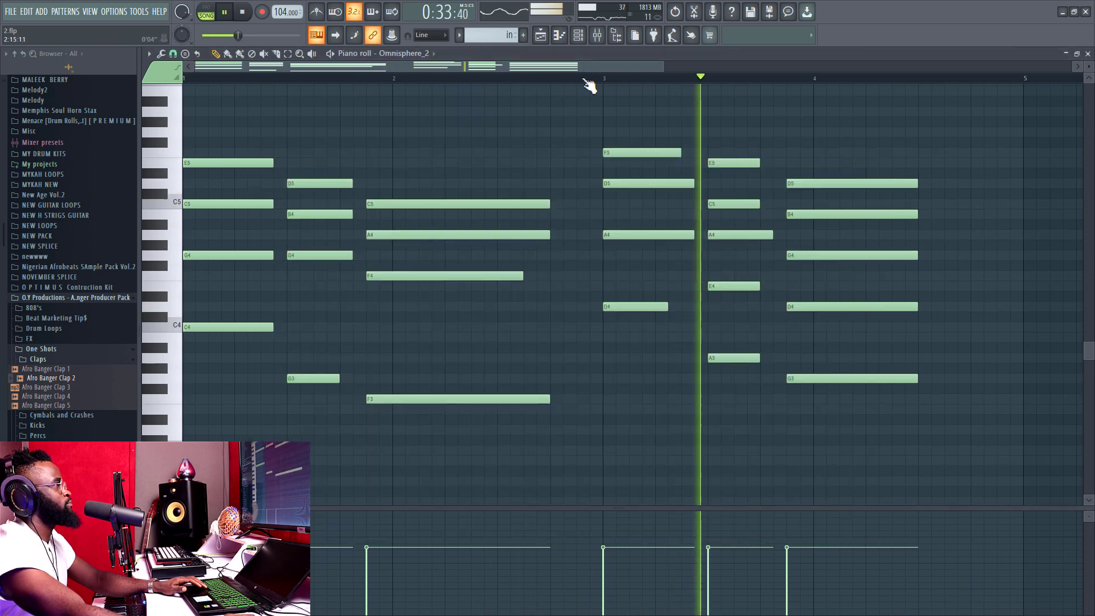
# Scale the levels of the Omnisphere_2 chord notes with an offset of 50%
pyautogui.scroll(-4, 585, 85)
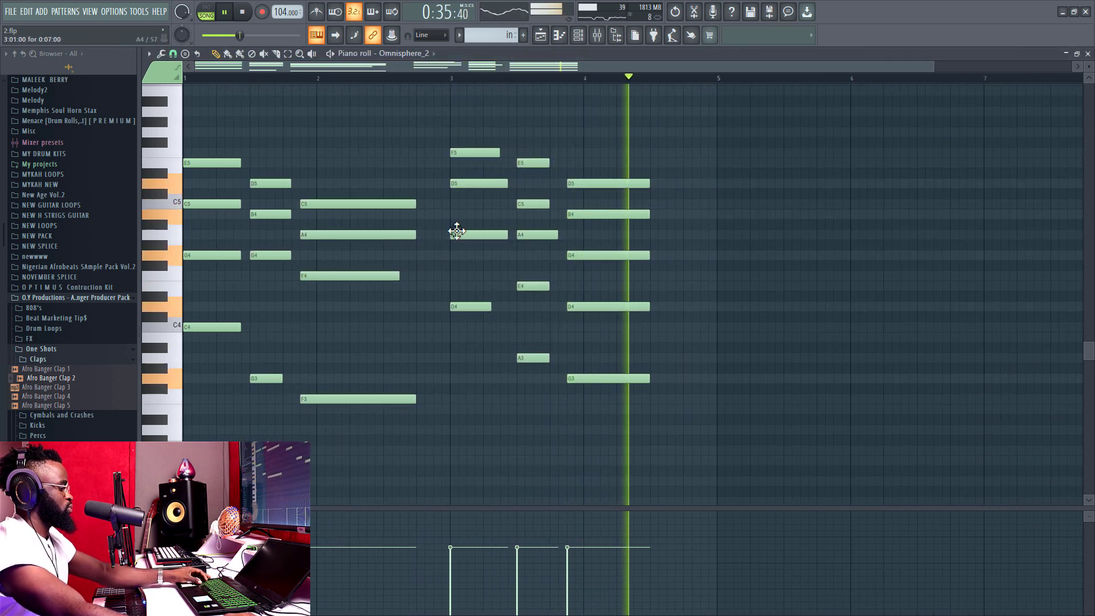
pyautogui.hotkey('alt', 'x')
pyautogui.moveTo(575, 279); pyautogui.dragTo(575, 285)
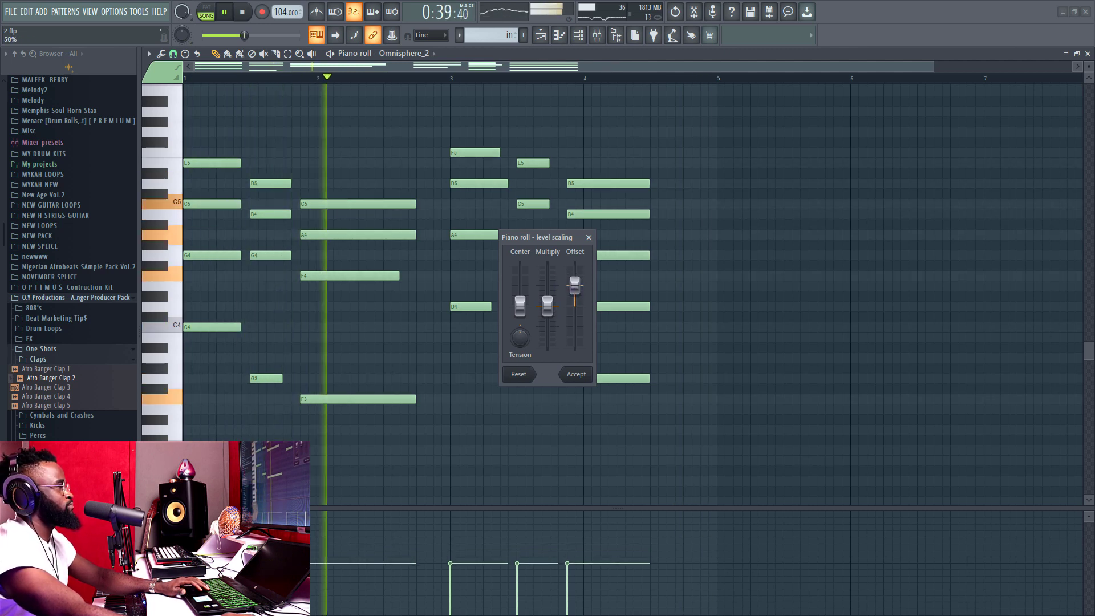
pyautogui.click(575, 373)
# In the playlist, repeat the bass clip on Track 9 at bars 17, 25 and 33 to fill the arrangement to its end
pyautogui.click(540, 34)
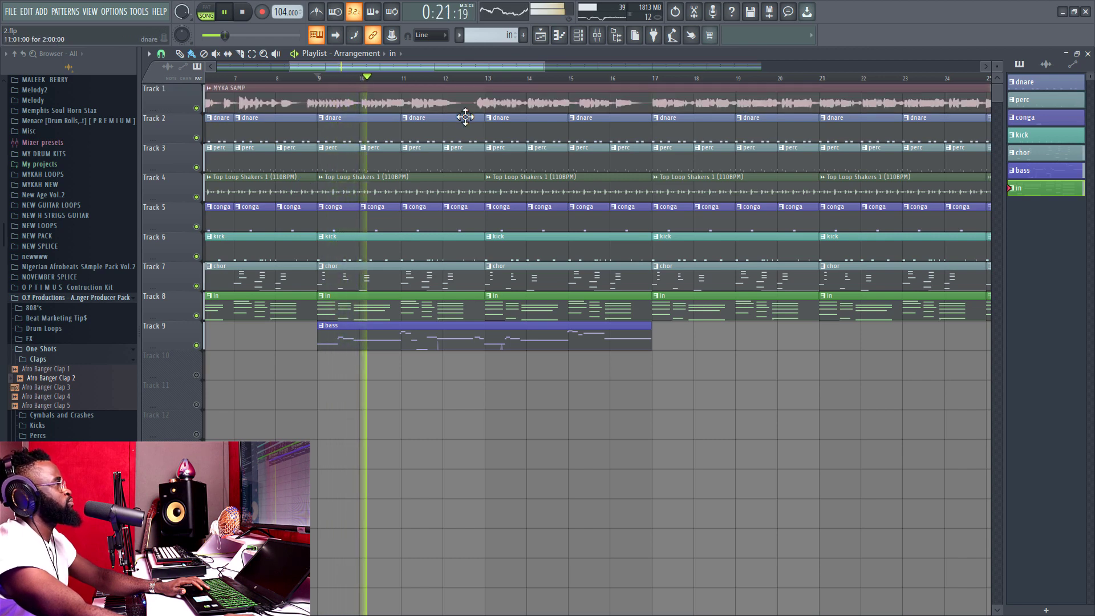
pyautogui.scroll(-4, 479, 86)
pyautogui.click(514, 332)
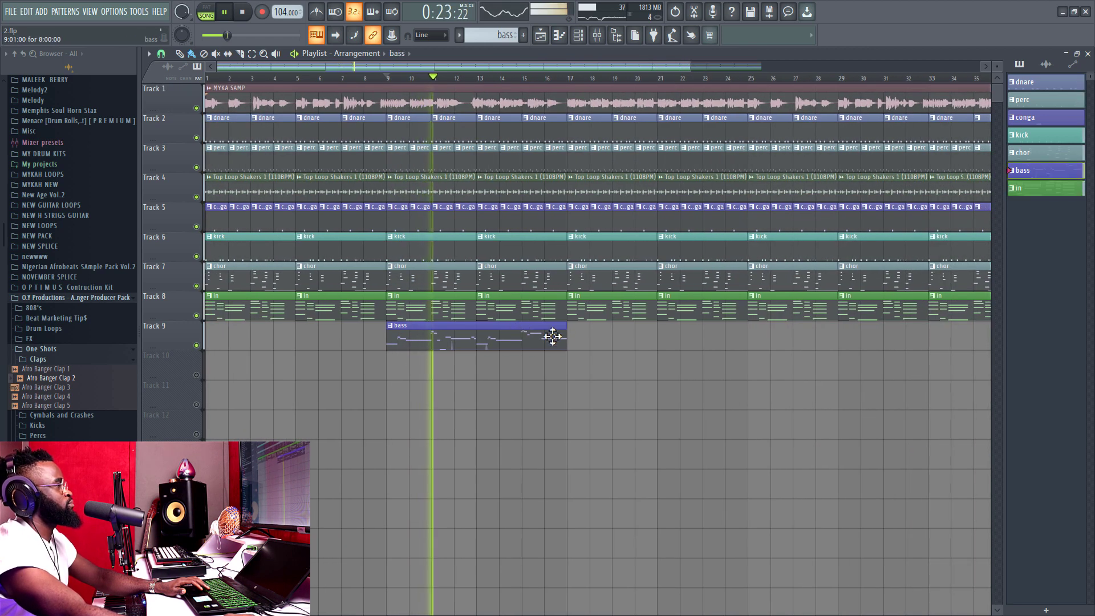
pyautogui.click(574, 339)
pyautogui.scroll(-3, 536, 86)
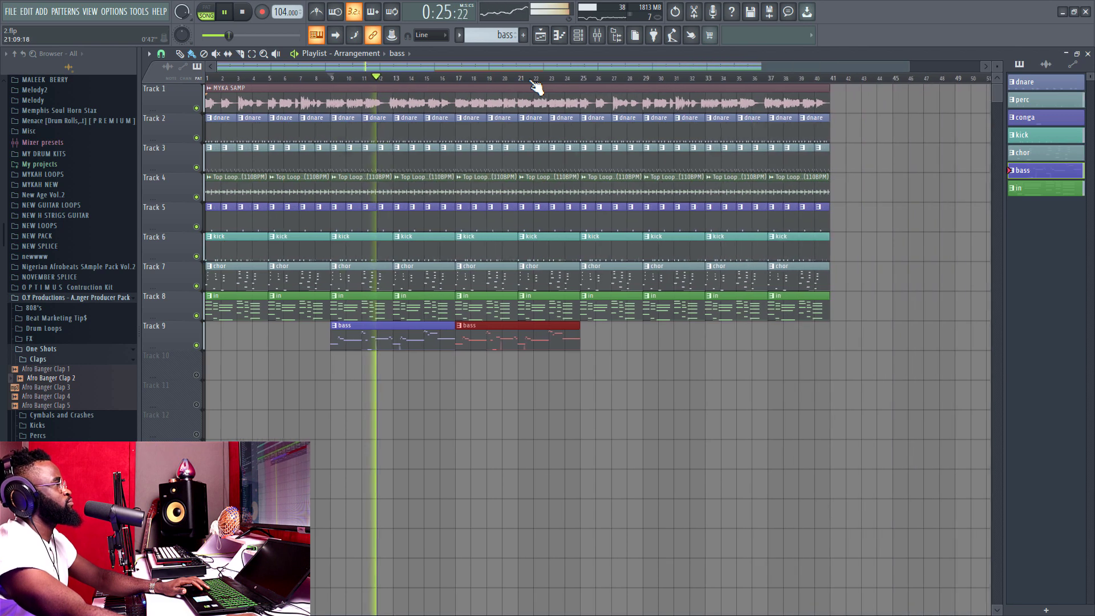
pyautogui.click(551, 340)
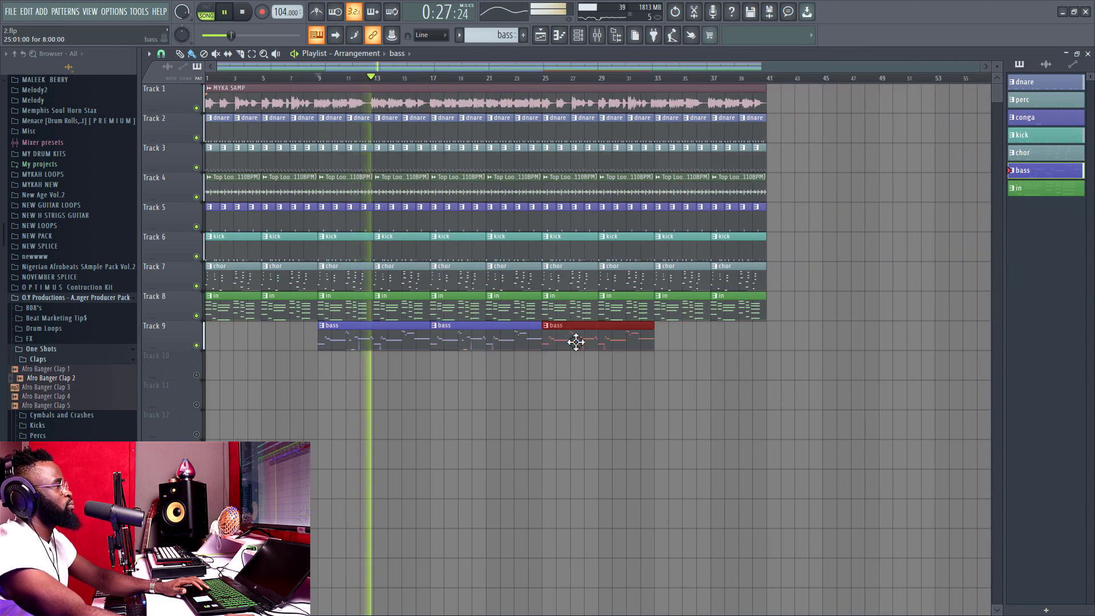
pyautogui.click(655, 347)
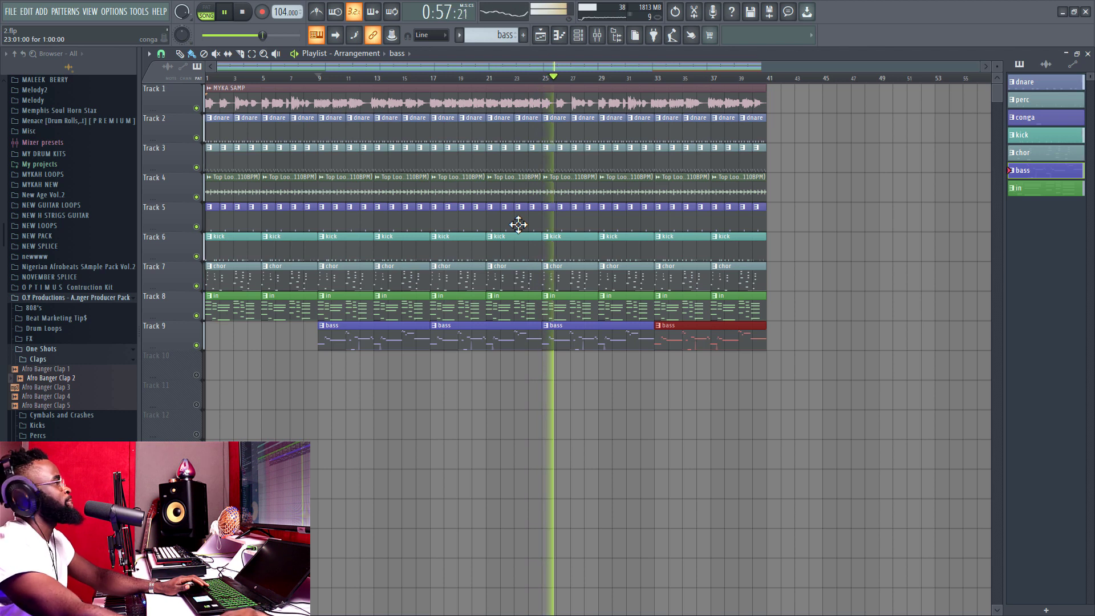
# Place the SB - DRUM ROLL 6 audio clip on Track 10 at bar 8 and play the passage leading into bar 9
pyautogui.click(1049, 67)
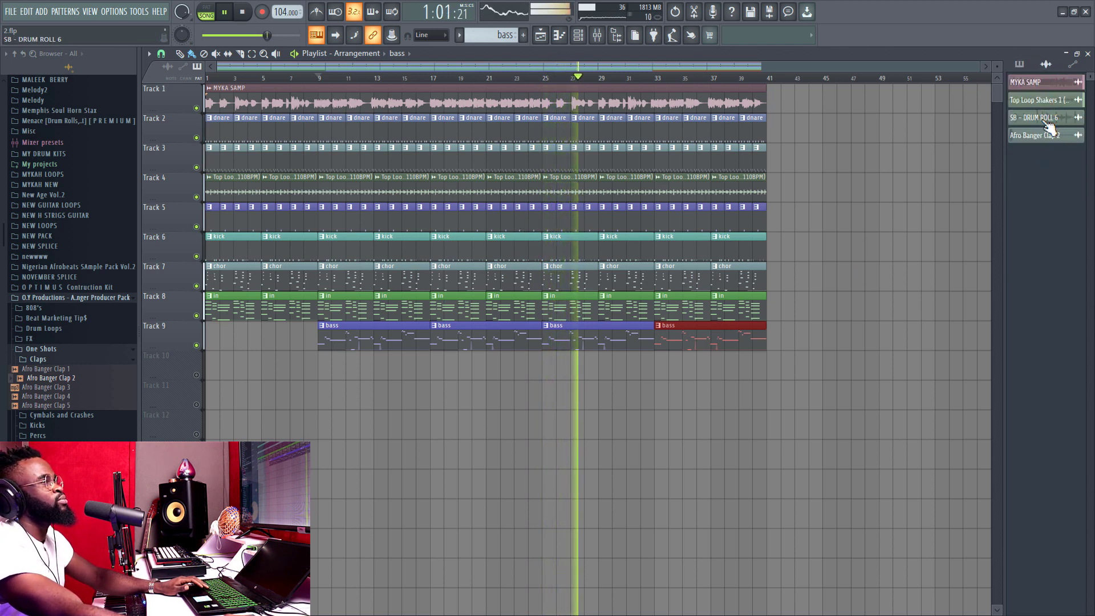
pyautogui.moveTo(1049, 127); pyautogui.dragTo(308, 359)
pyautogui.press('space')
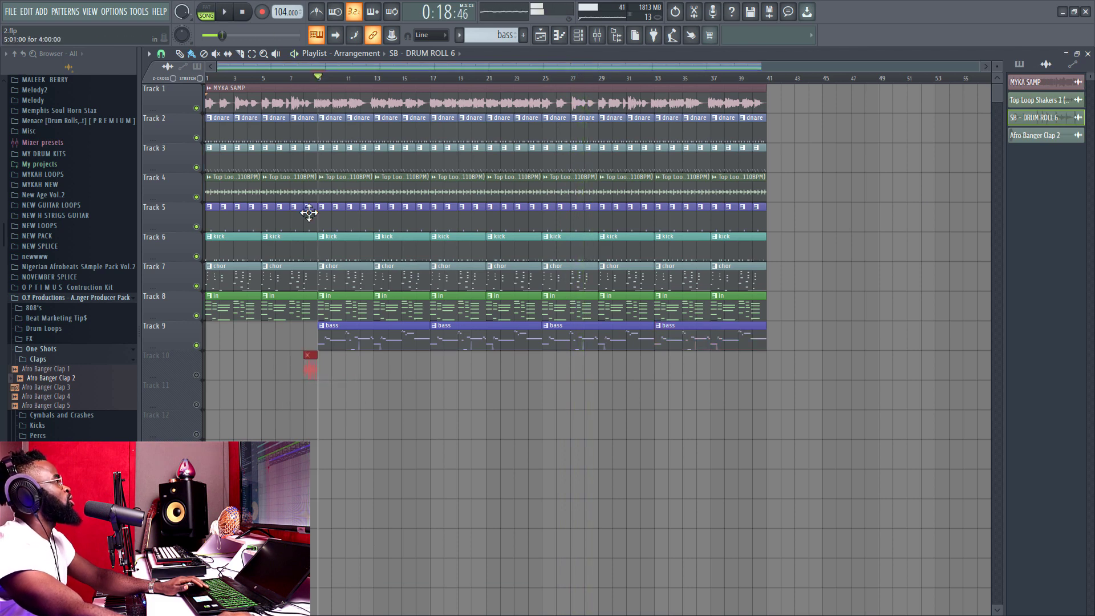
pyautogui.scroll(3, 310, 85)
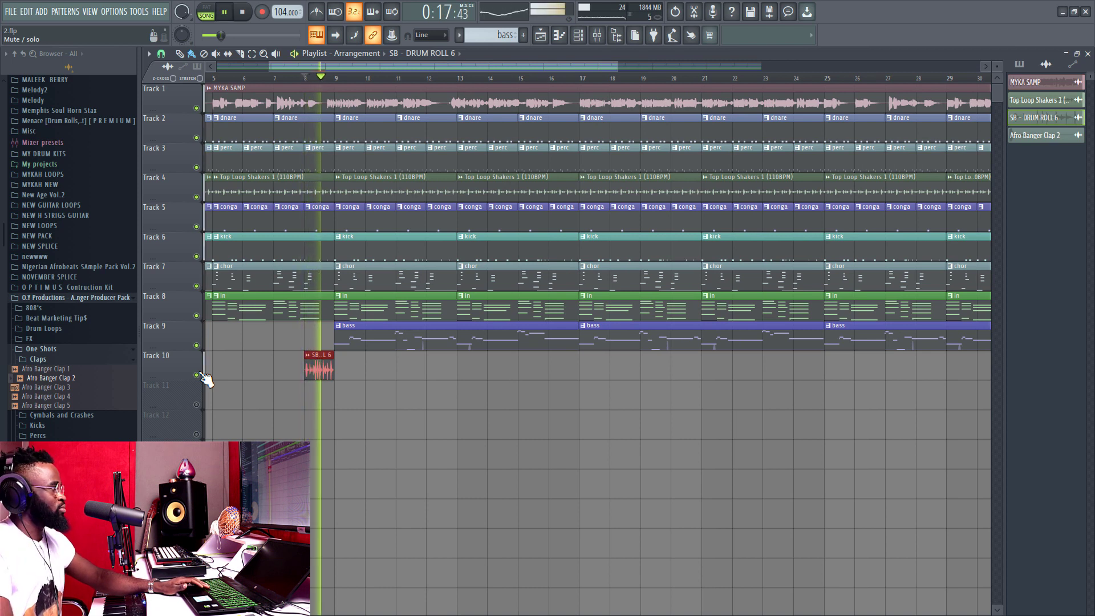
pyautogui.press('space')
pyautogui.press('space')
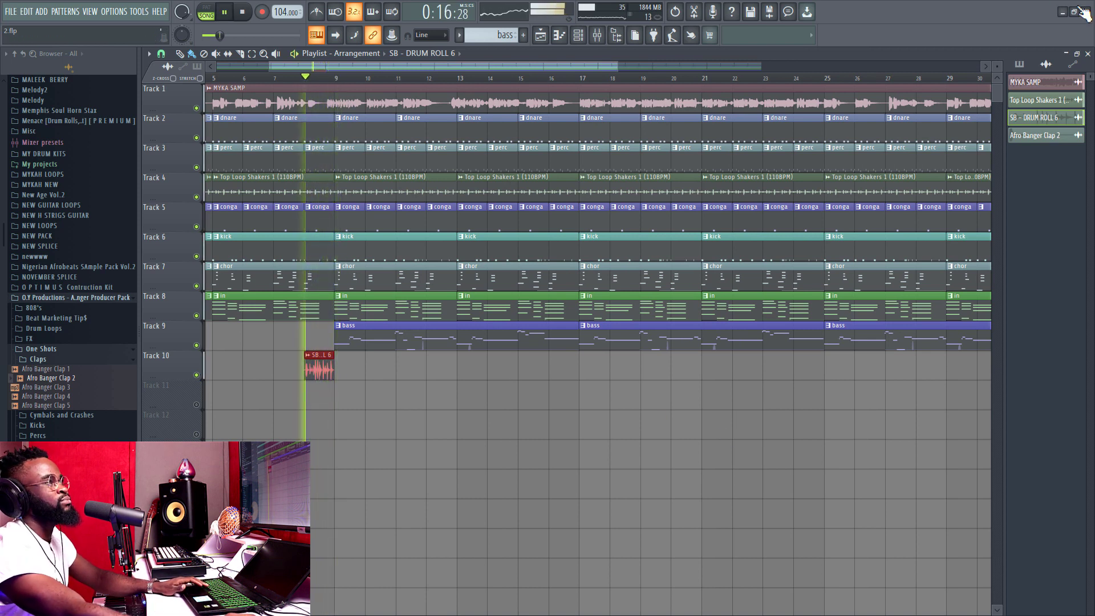
# Place the Afro Banger Clap 2 audio clip on Track 10 at bar 9, directly after the drum roll
pyautogui.moveTo(1035, 135); pyautogui.dragTo(345, 376)
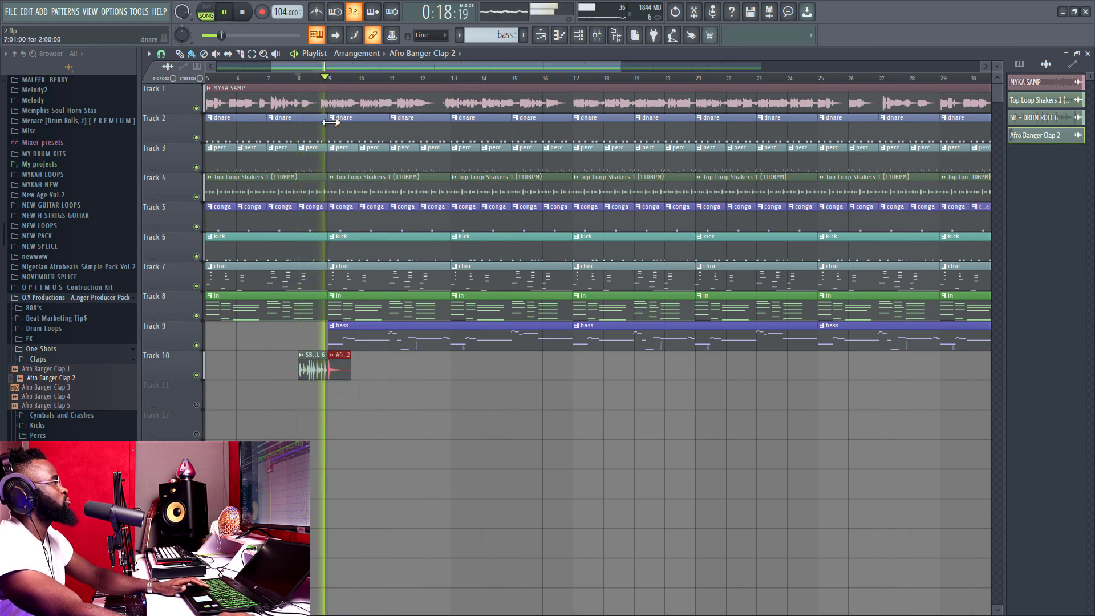
pyautogui.scroll(-4, 358, 89)
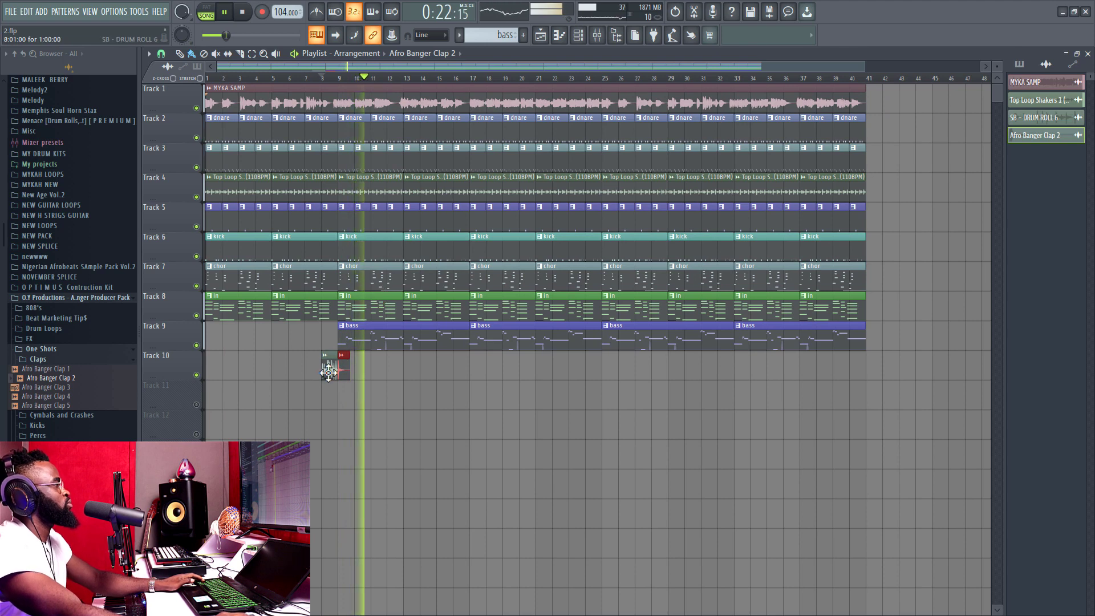
pyautogui.scroll(4, 325, 83)
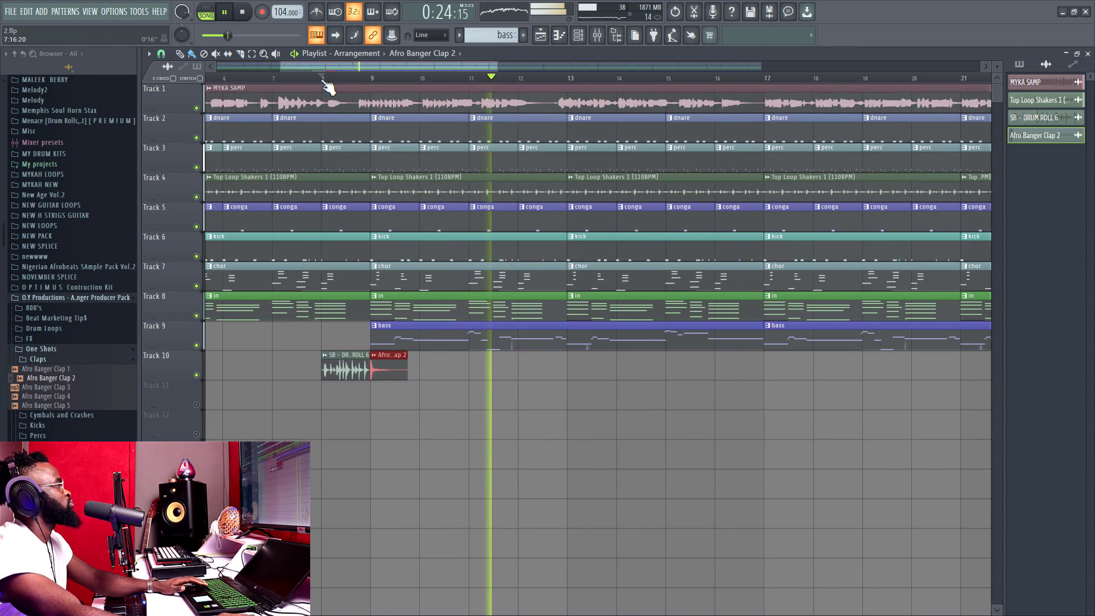
# Set snapping to 1/2 beat and cut out the Track 2 to 8 clips from the middle of bar 8 up to bar 9
pyautogui.click(161, 53)
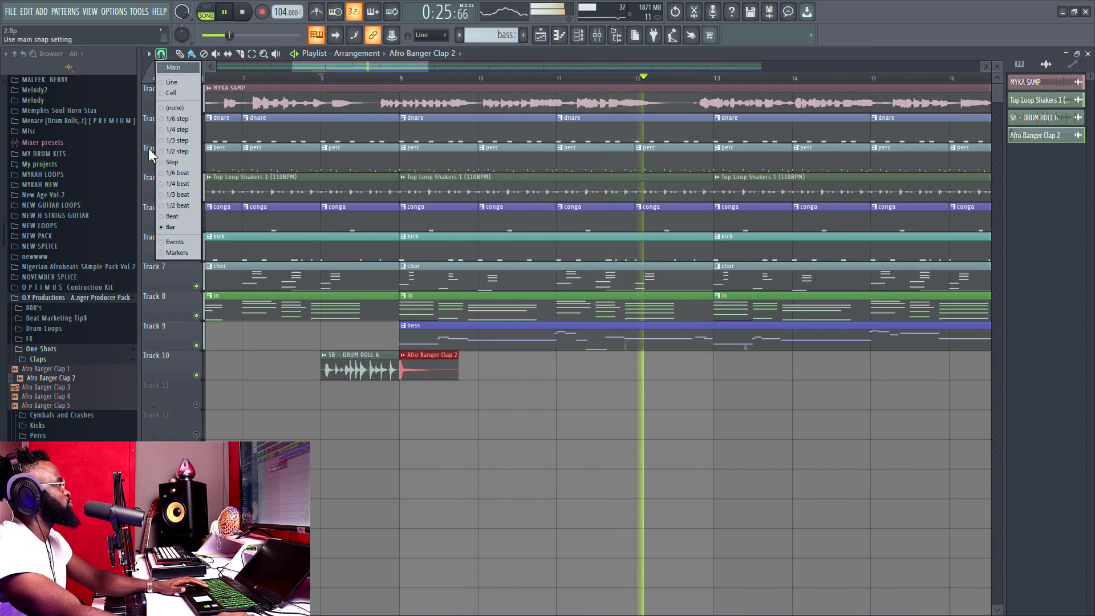
pyautogui.click(180, 206)
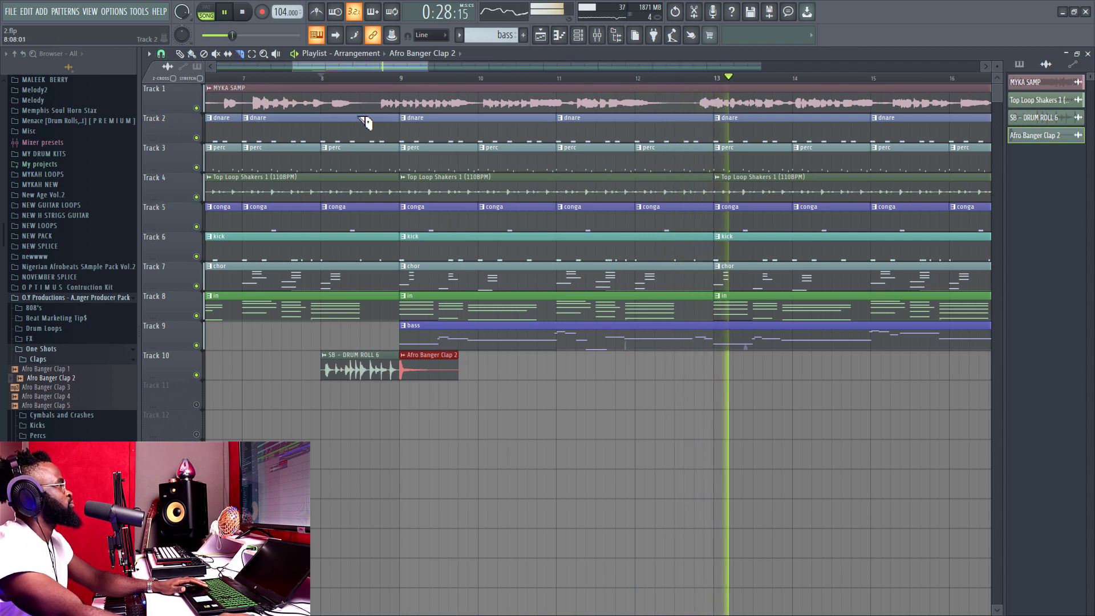
pyautogui.moveTo(371, 124); pyautogui.dragTo(366, 314)
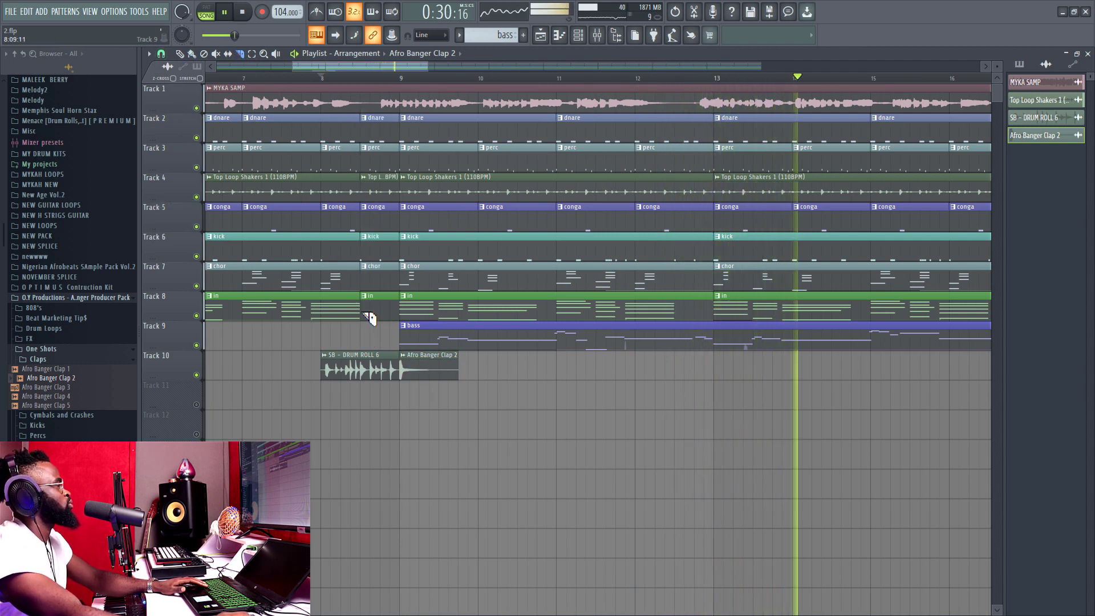
pyautogui.moveTo(371, 126); pyautogui.dragTo(376, 317)
pyautogui.click(405, 80)
pyautogui.scroll(-3, 405, 80)
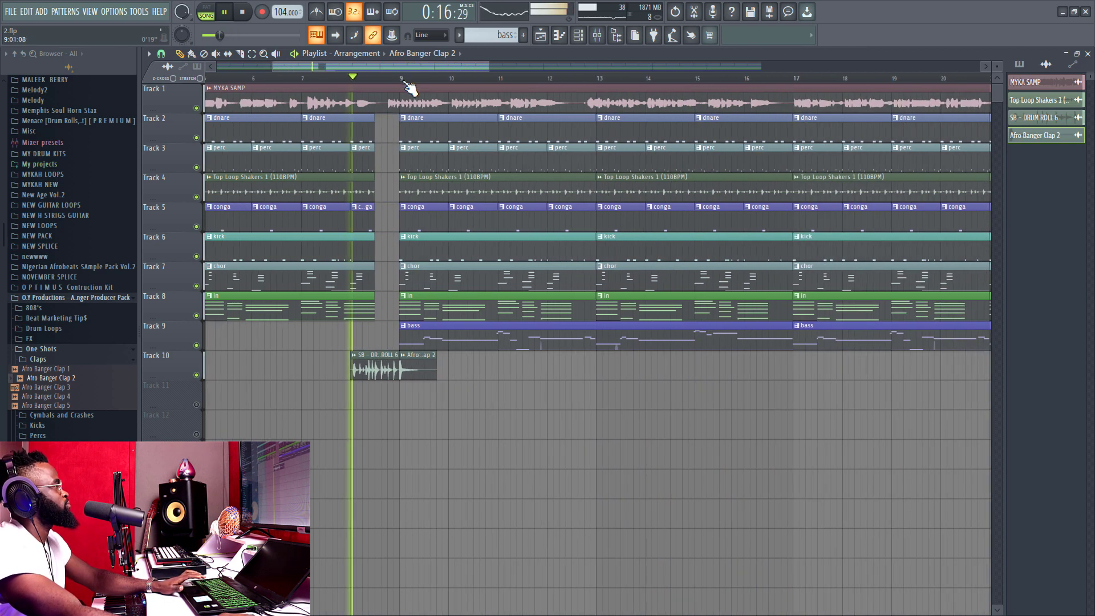
pyautogui.scroll(-3, 408, 87)
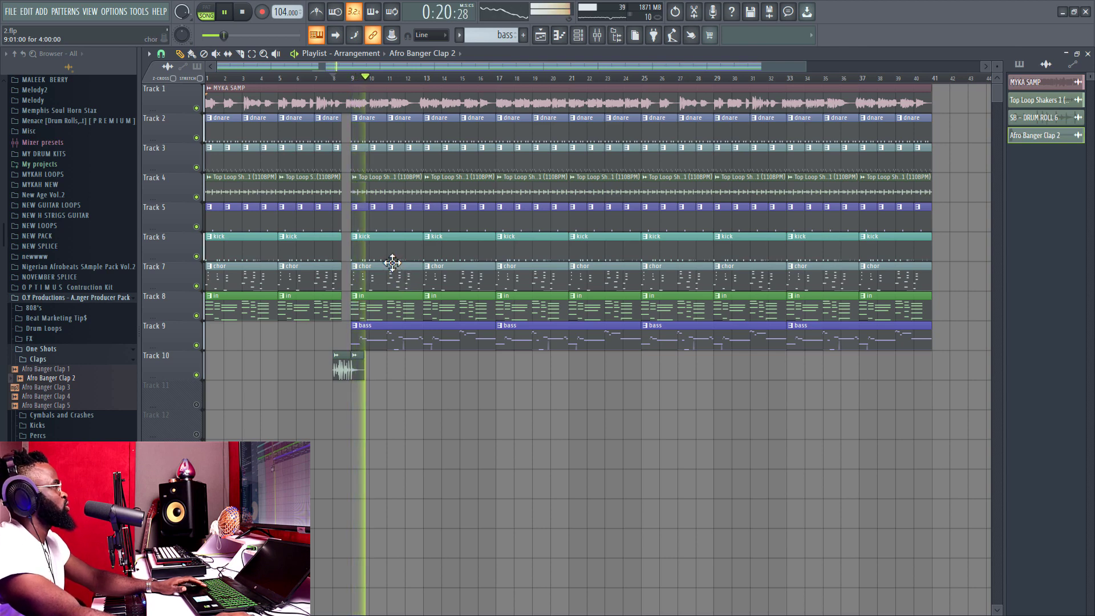
# Play the passage through the cut in bar 8 into the bass entry at bar 9 to check the transition
pyautogui.scroll(6, 328, 80)
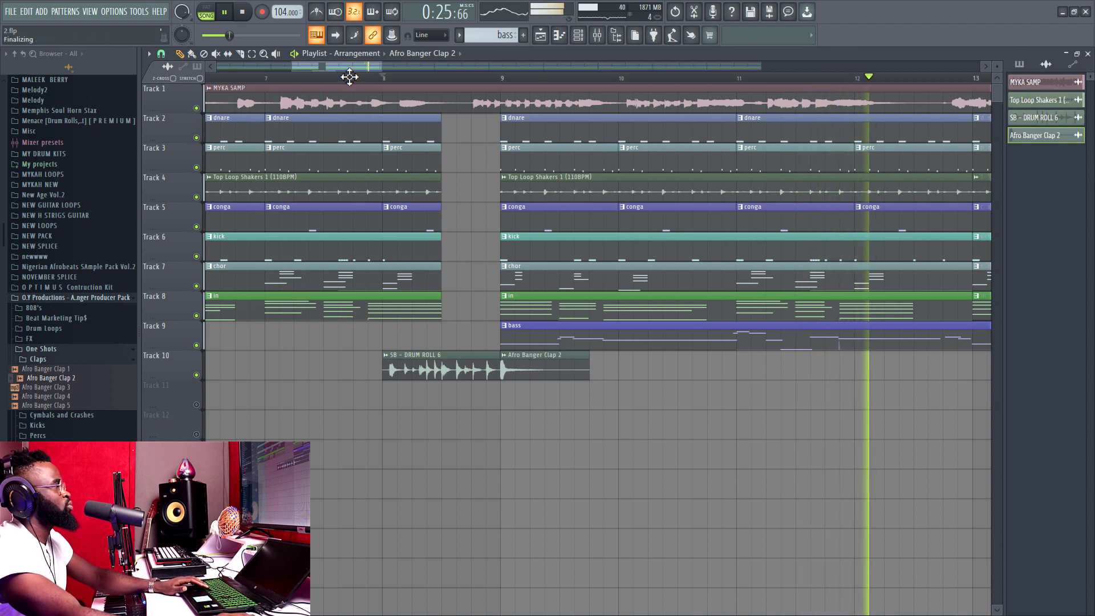
pyautogui.scroll(-2, 362, 84)
pyautogui.press('space')
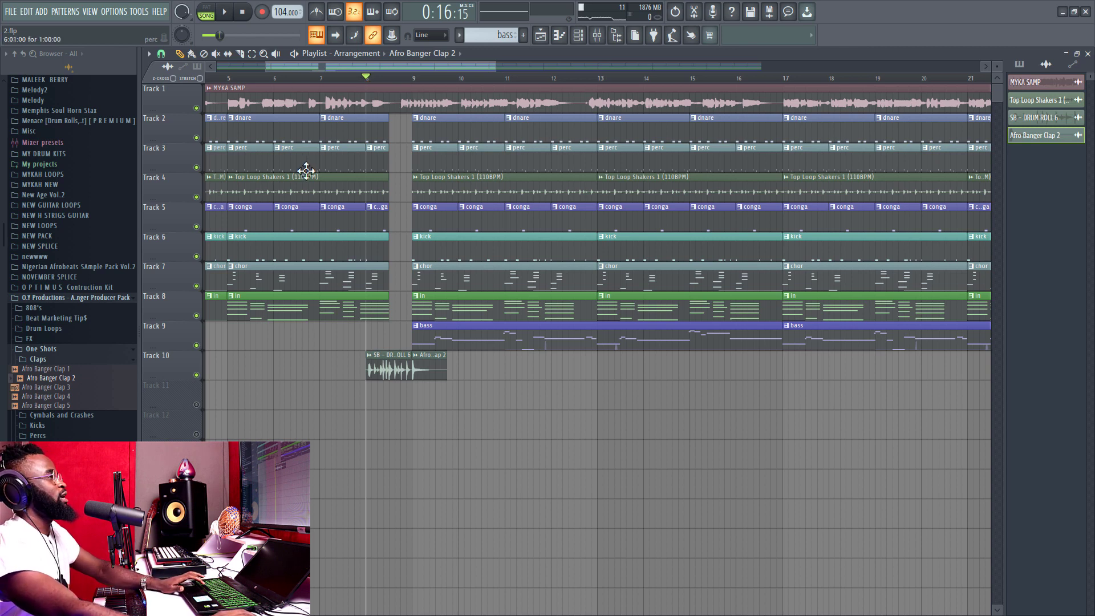
pyautogui.press('space')
pyautogui.scroll(-3, 435, 84)
pyautogui.scroll(-2, 417, 233)
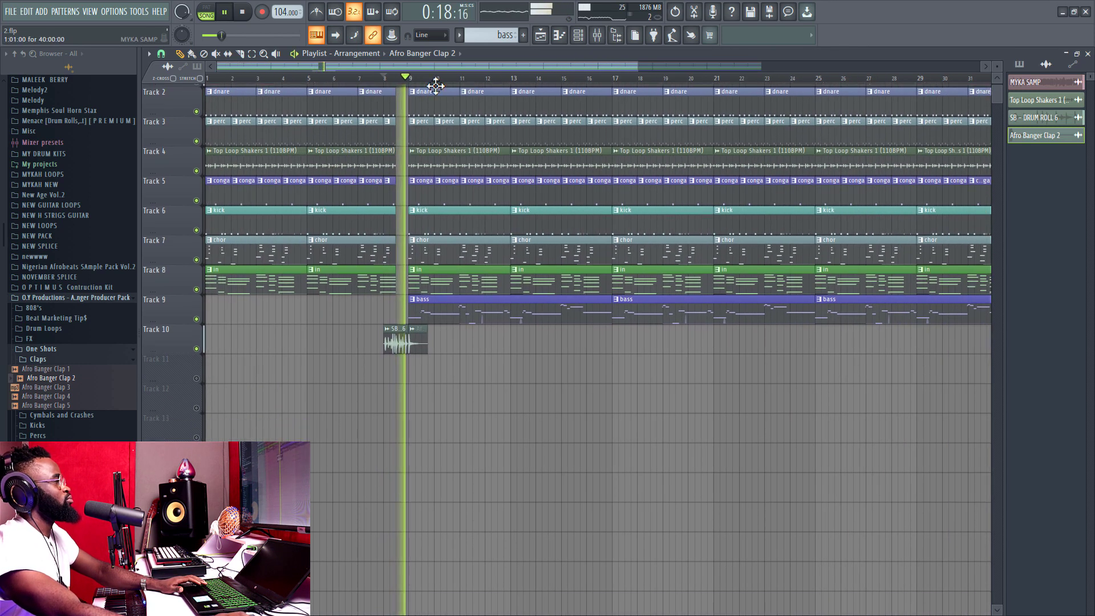
# Set the playlist snapping to Bar
pyautogui.scroll(2, 417, 234)
pyautogui.click(161, 53)
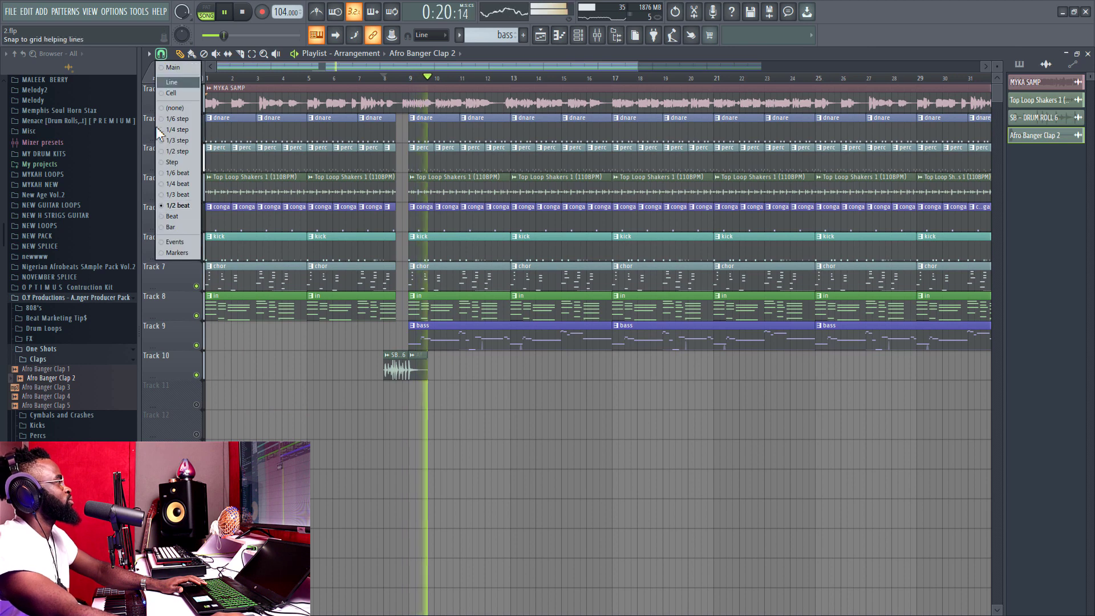
pyautogui.click(171, 227)
# Show the Unsorted channels in the channel rack, select Kontakt 5 [64bit] and try it over the playing arrangement
pyautogui.click(577, 35)
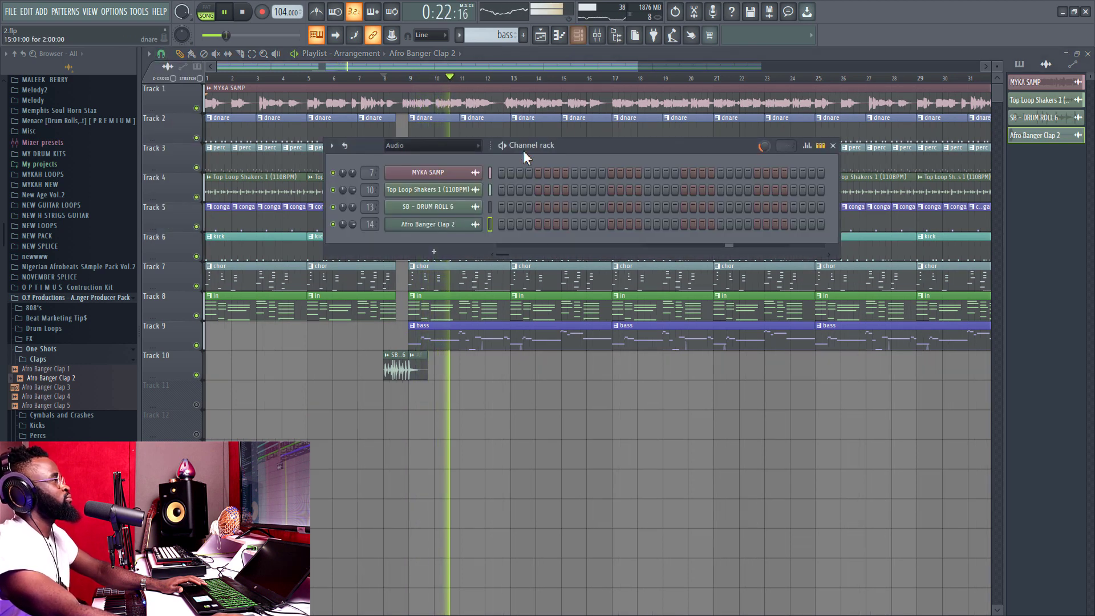
pyautogui.click(454, 150)
pyautogui.click(419, 186)
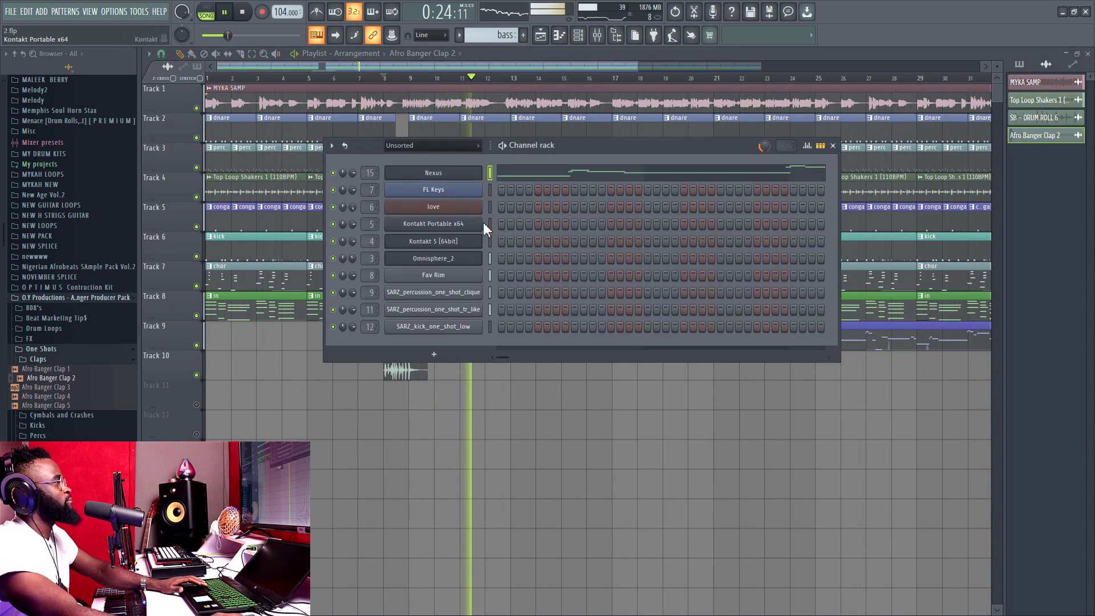
pyautogui.click(488, 242)
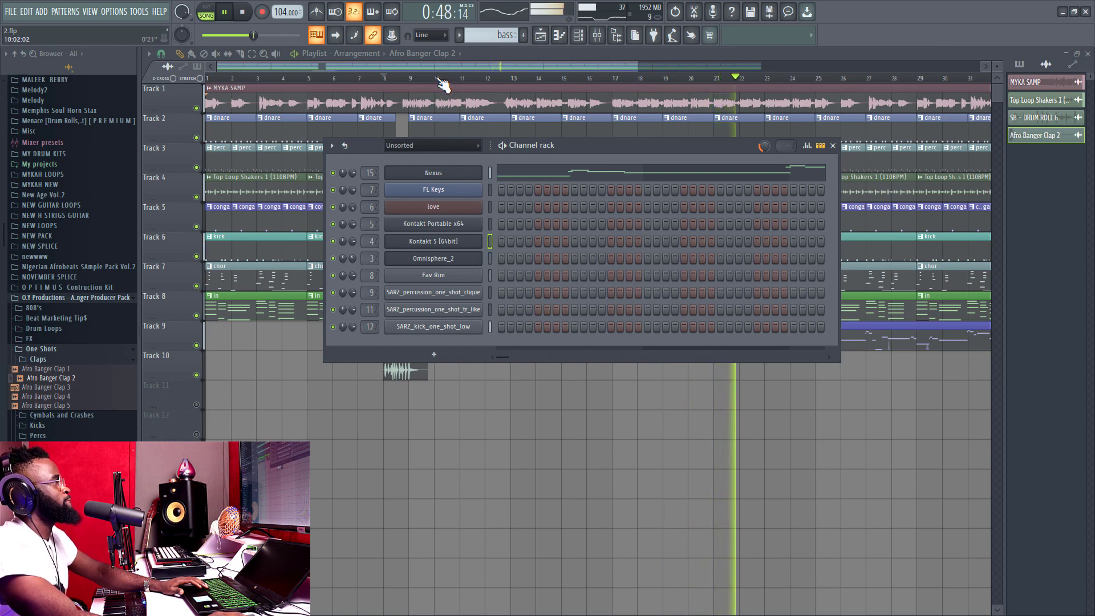
pyautogui.scroll(-1, 450, 86)
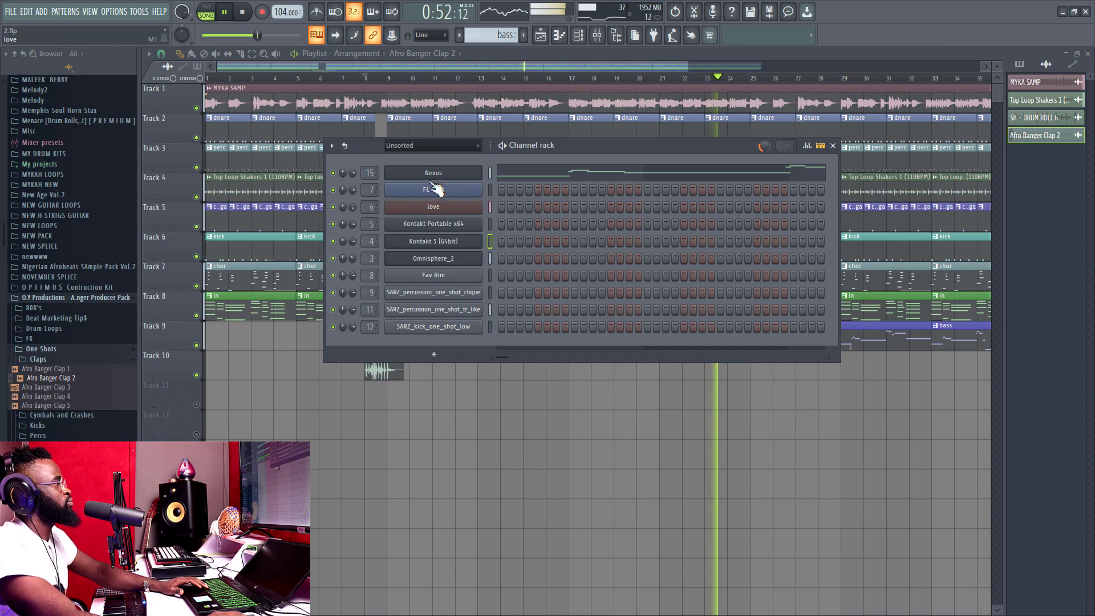
pyautogui.press('space')
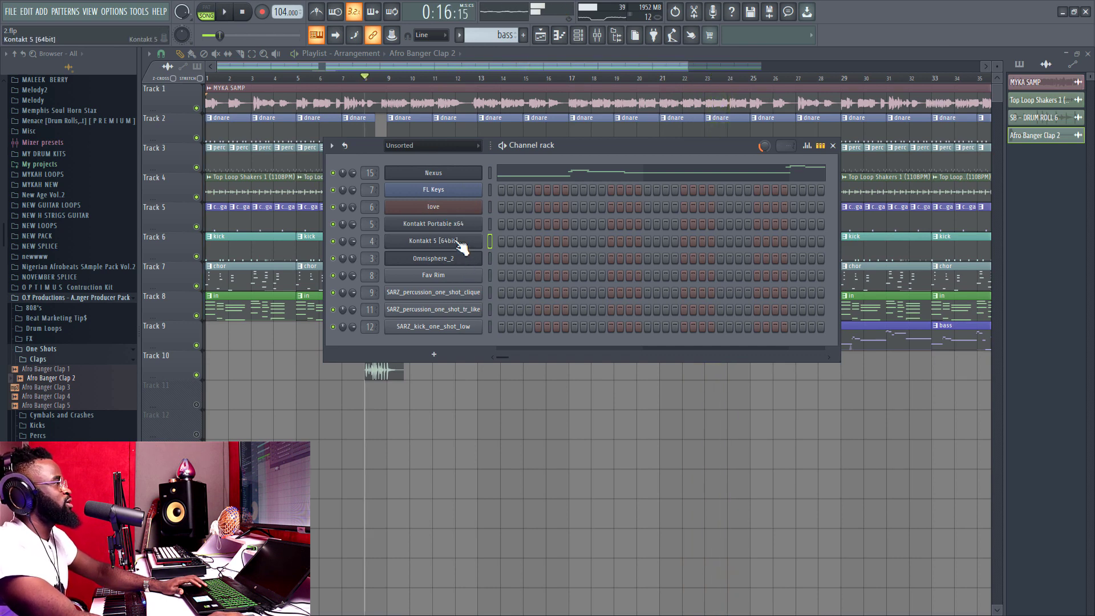
# Open Kontakt 5 and replace the Archtop instrument with Trumpet 2 from the Session Horns Pro library
pyautogui.click(459, 244)
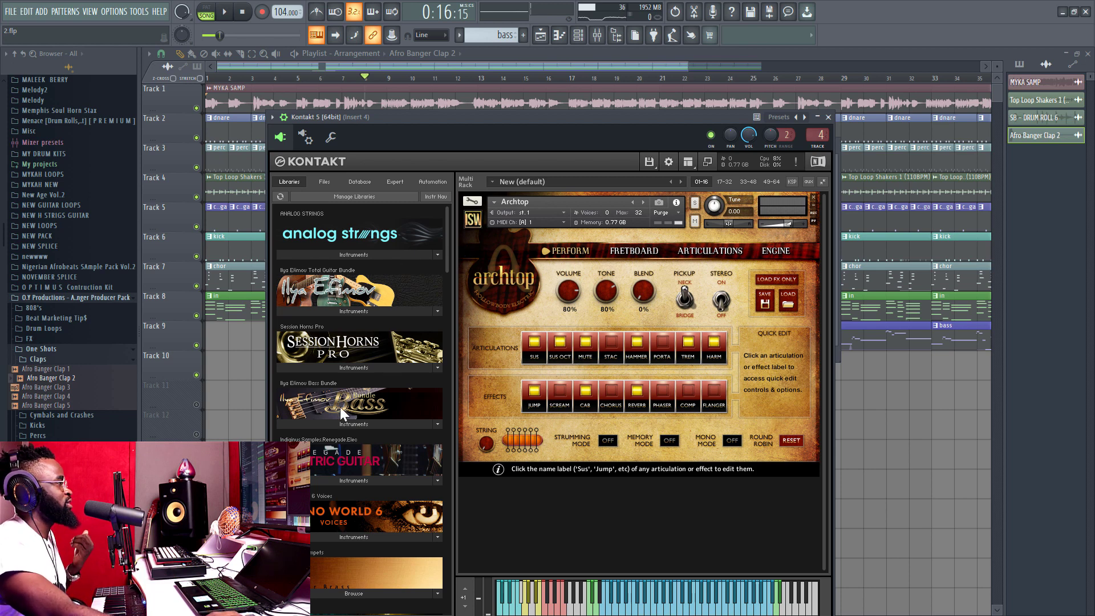
pyautogui.click(362, 367)
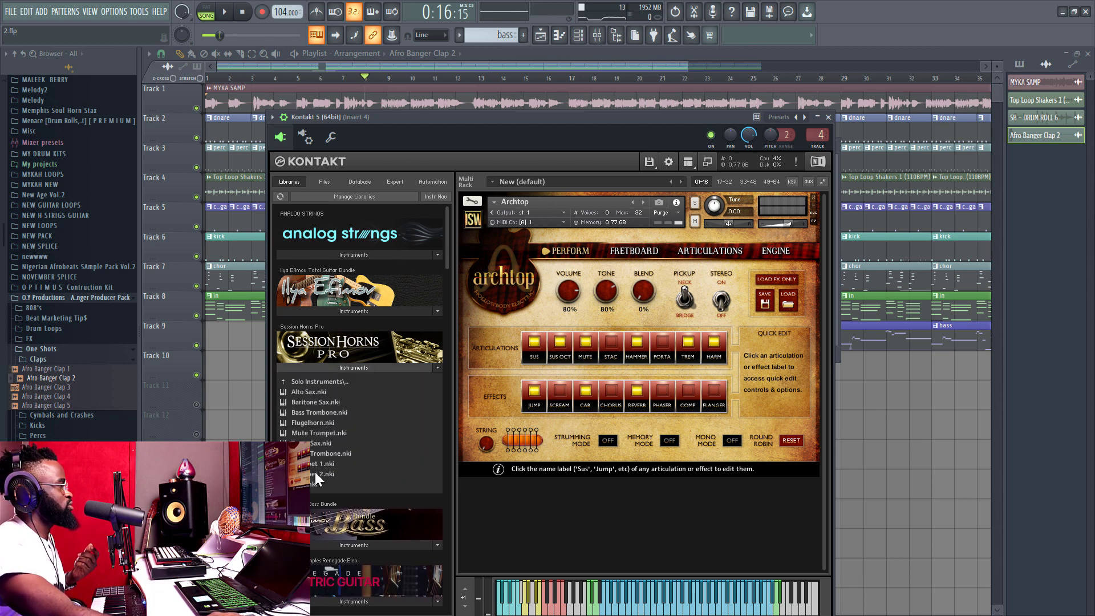
pyautogui.moveTo(314, 472); pyautogui.dragTo(631, 375)
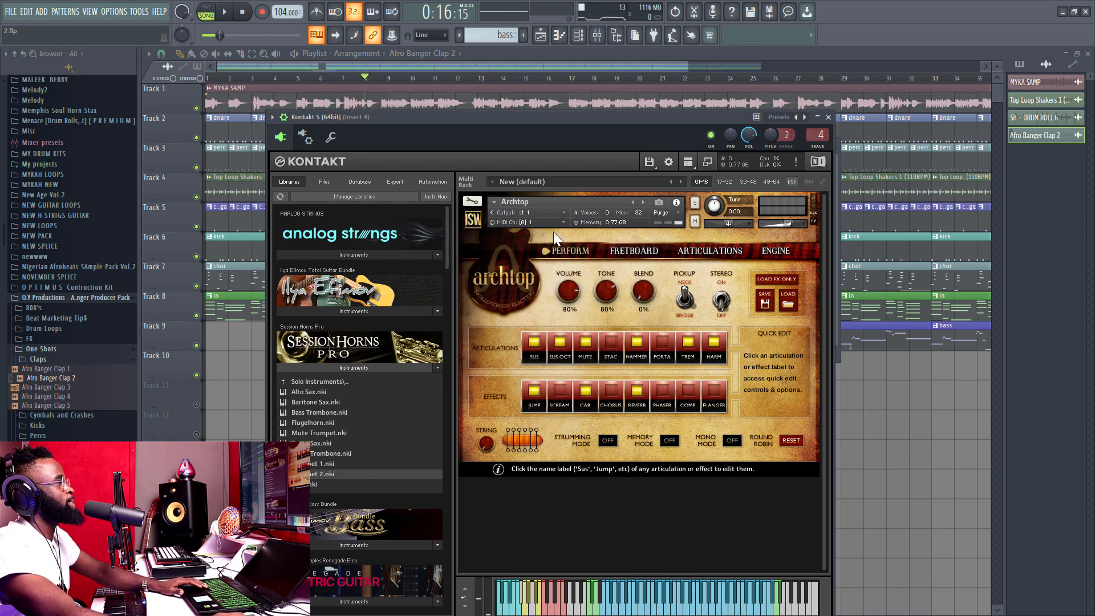
pyautogui.press('space')
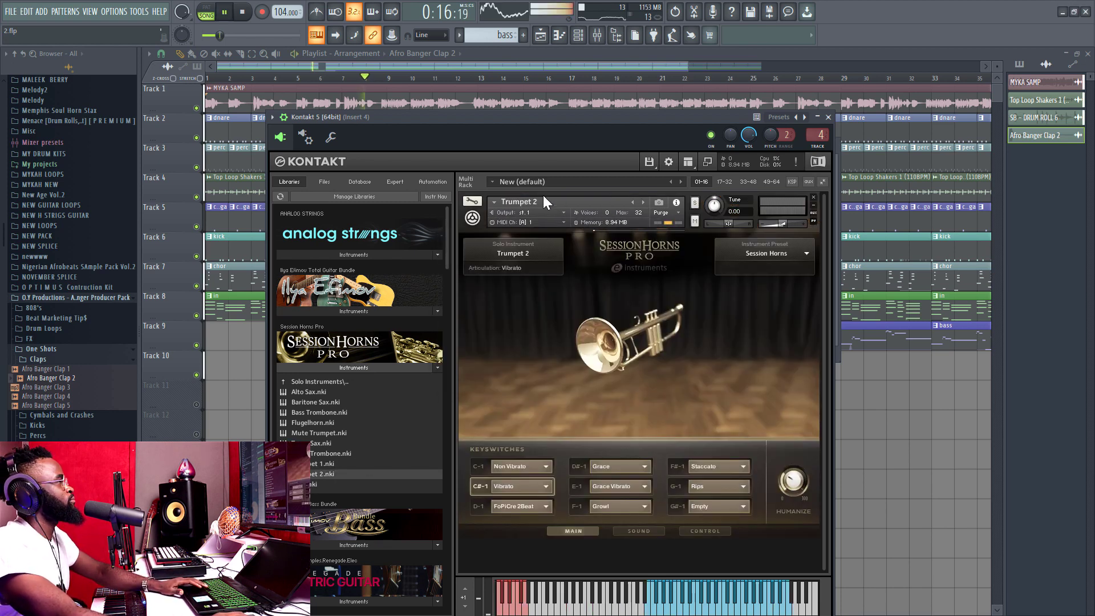
# Load the saved straw mixer track state, with delay, reverb and parametric EQ, onto Kontakt's mixer insert 4
pyautogui.click(597, 35)
pyautogui.press('space')
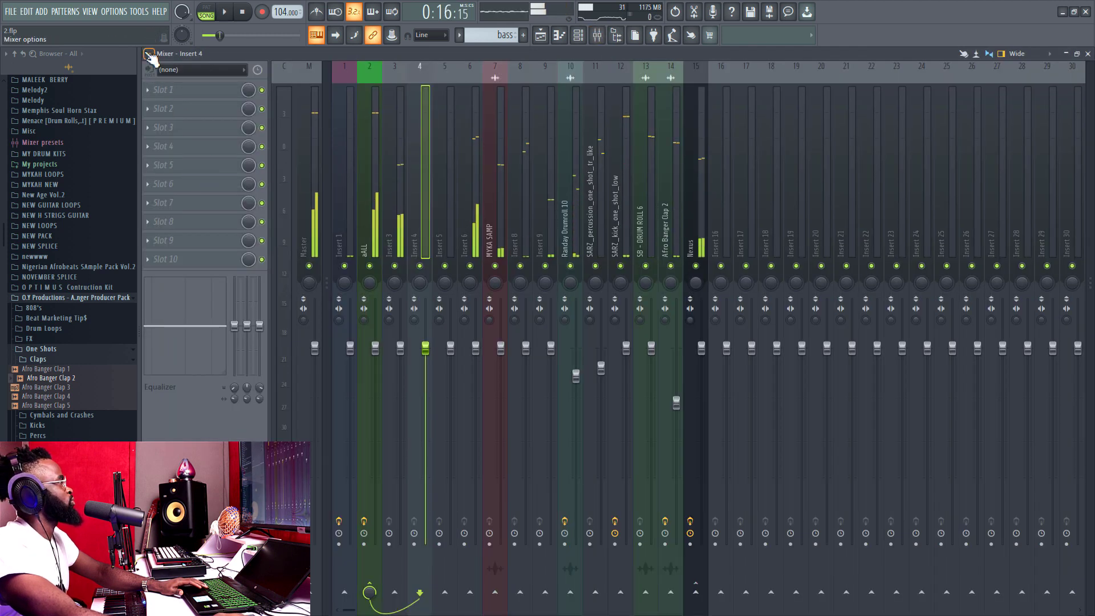
pyautogui.click(149, 54)
pyautogui.moveTo(191, 188)
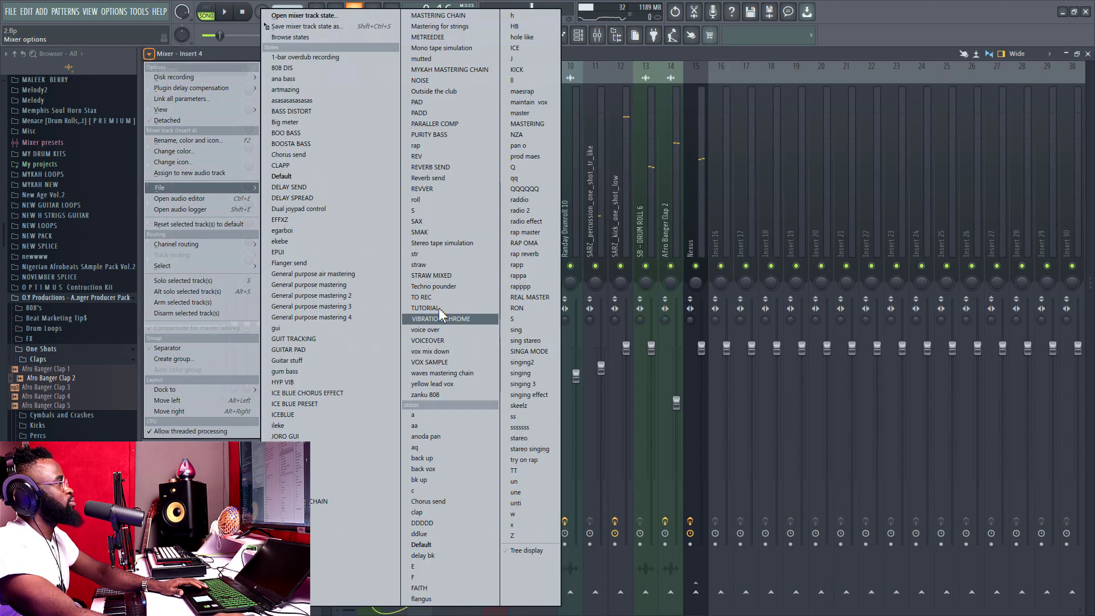
pyautogui.click(420, 265)
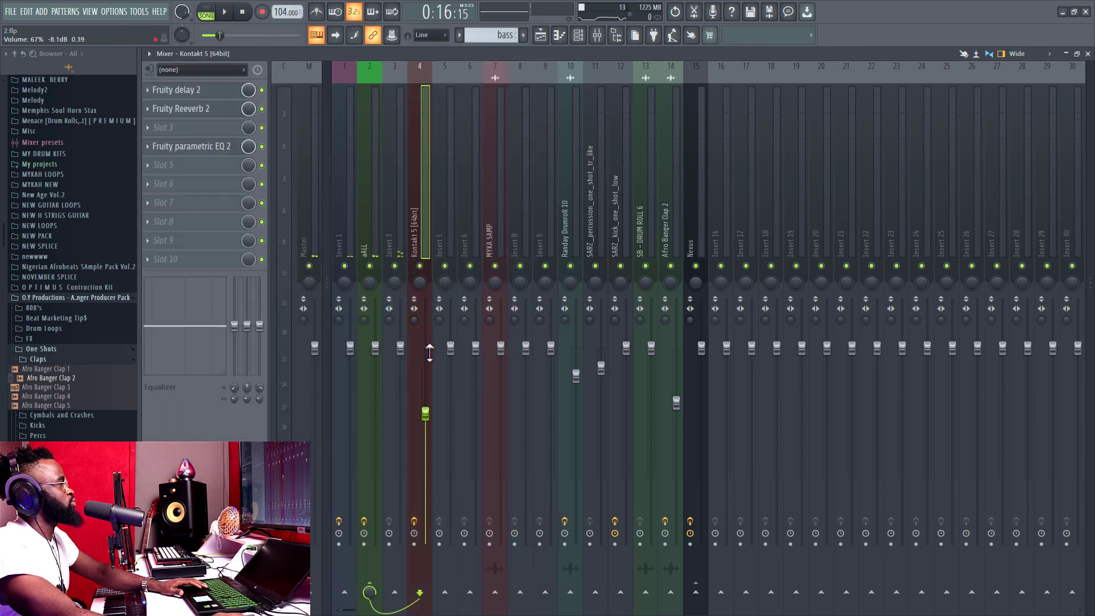
# Set the Kontakt 5 mixer track's volume to 95% (-1.0 dB) and slightly lower the wet level of its Fruity Reeverb 2
pyautogui.rightClick(429, 415)
pyautogui.click(440, 425)
pyautogui.scroll(-3, 432, 359)
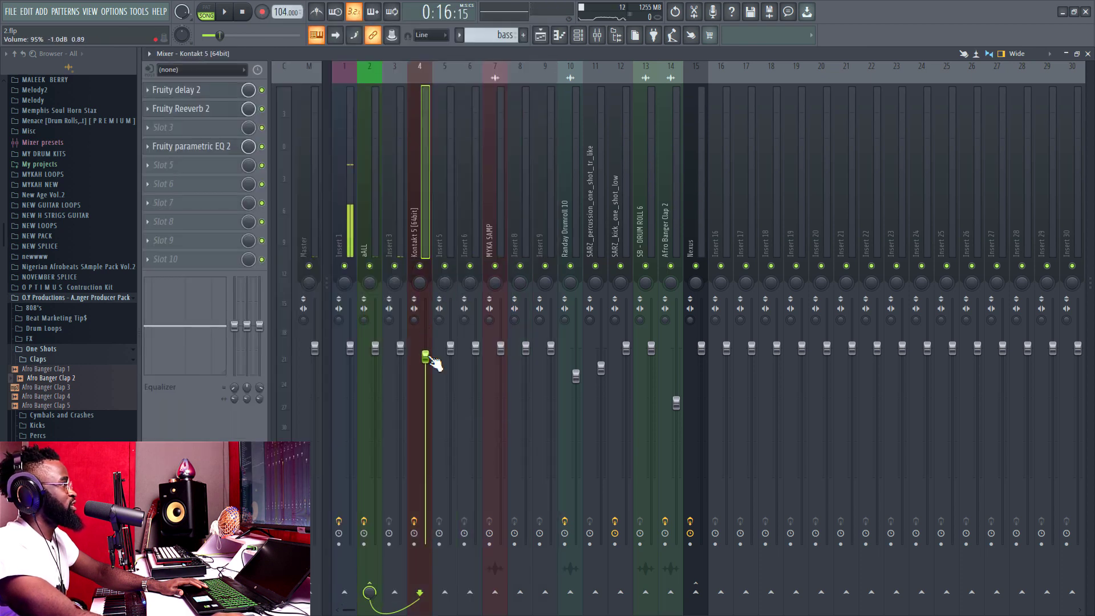
pyautogui.click(183, 108)
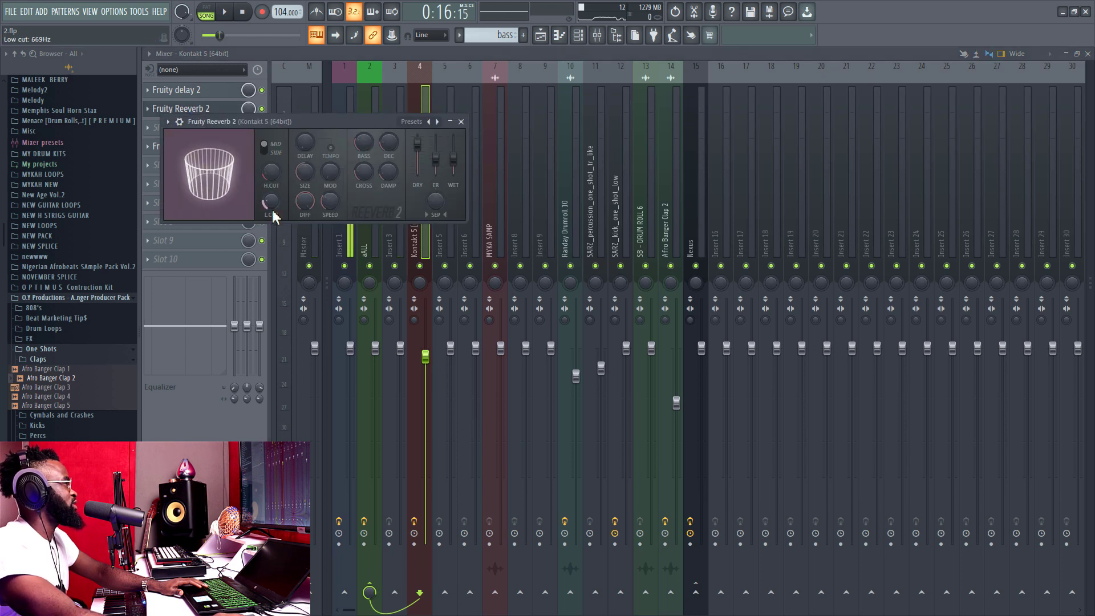
pyautogui.moveTo(452, 163); pyautogui.dragTo(455, 176)
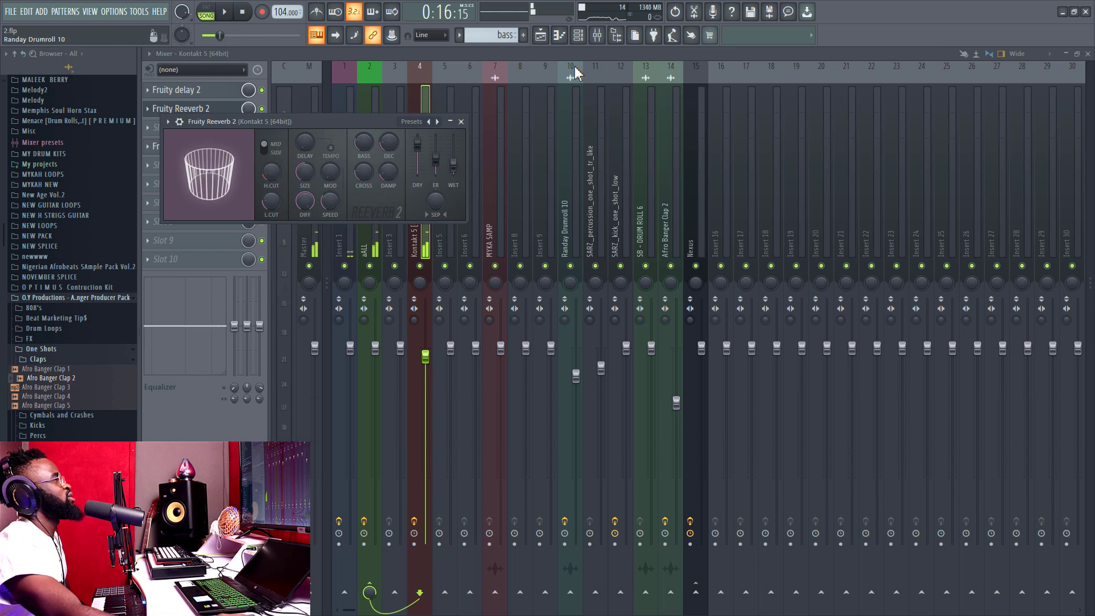
# Reopen Kontakt 5 and rehearse a Trumpet 2 melody over the arrangement from bar 8
pyautogui.click(577, 35)
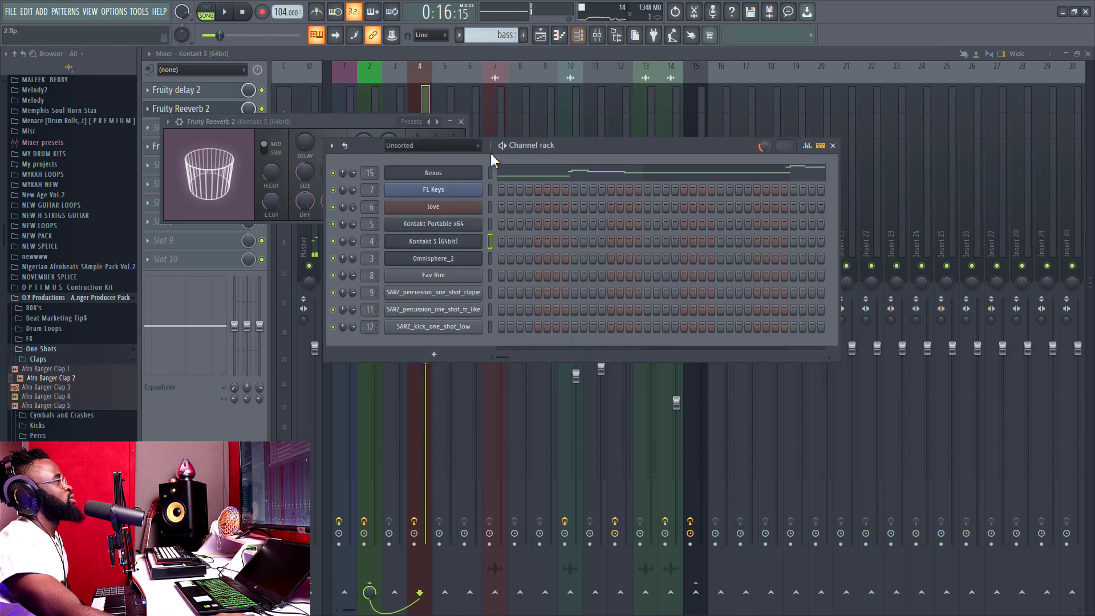
pyautogui.click(471, 248)
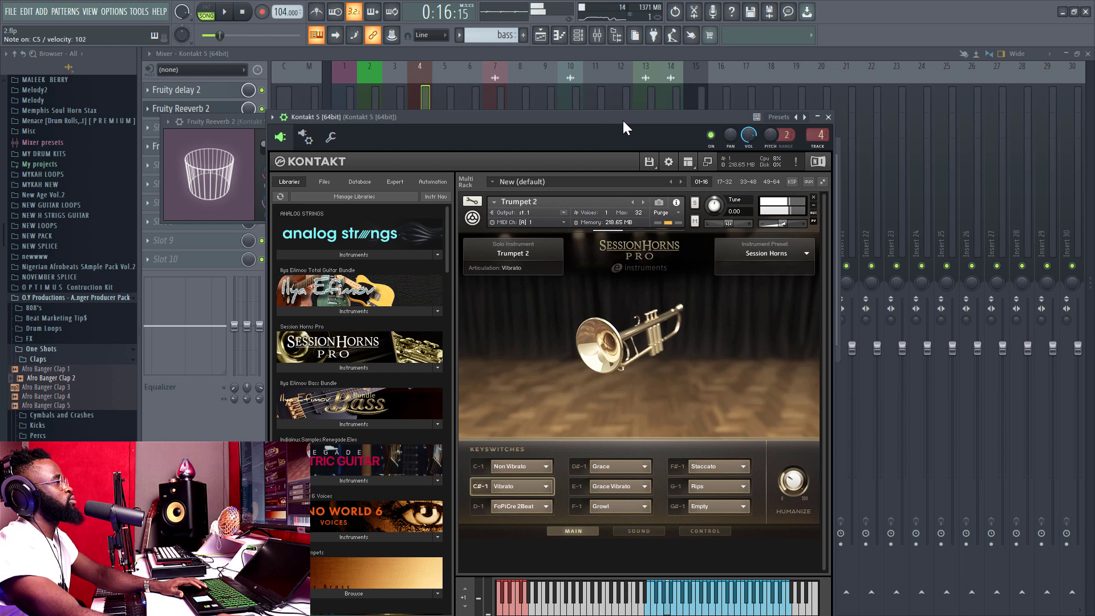
pyautogui.press('space')
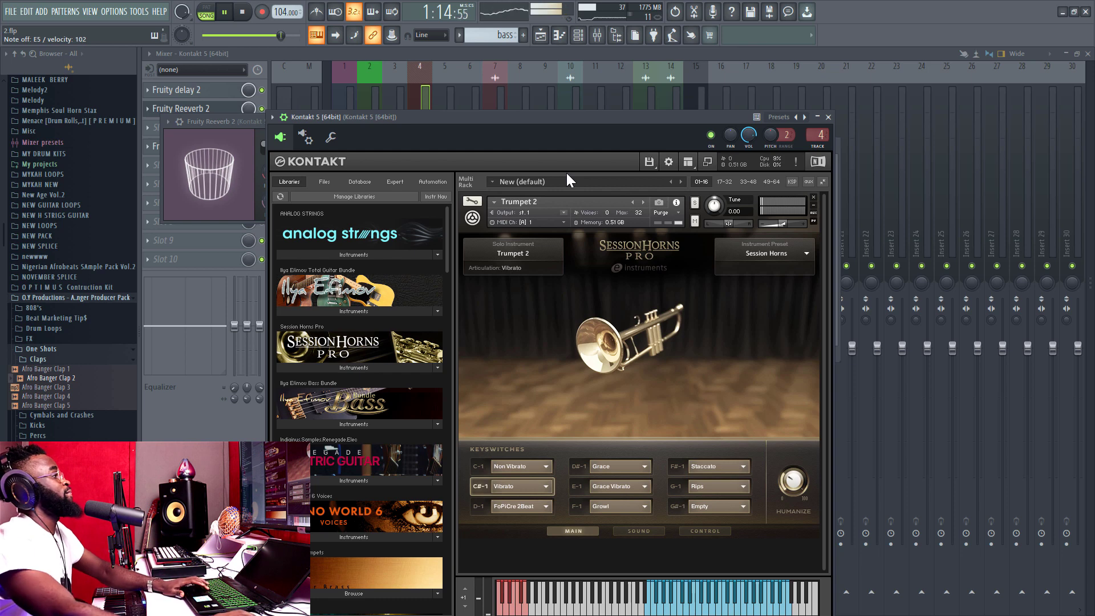
pyautogui.press('space')
pyautogui.moveTo(541, 117); pyautogui.dragTo(639, 128)
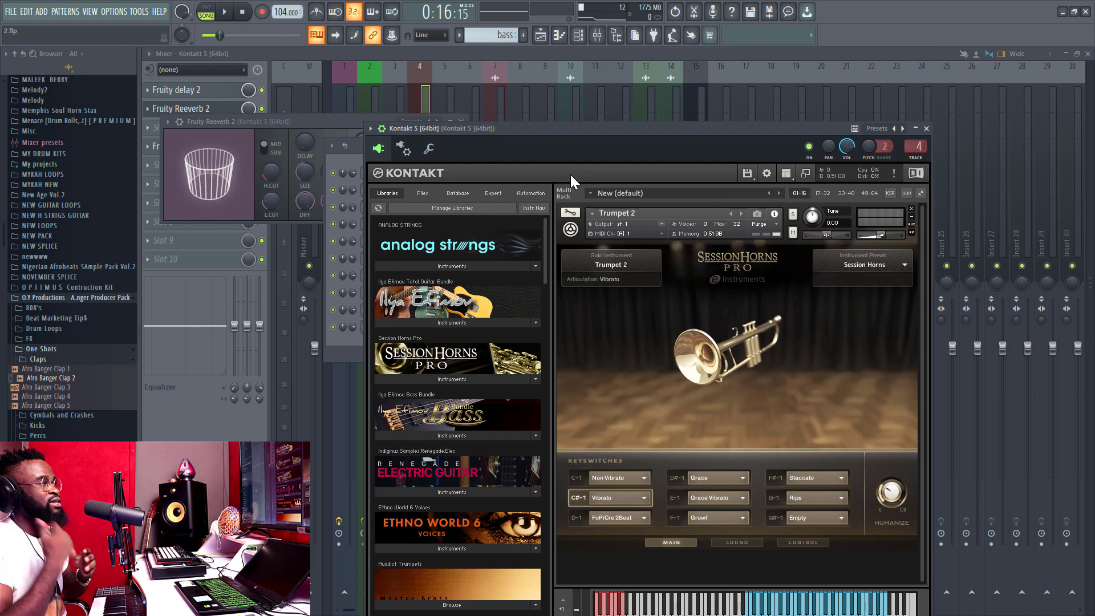
# Return to the playlist and play the whole arrangement from bar 8 to review it
pyautogui.click(540, 35)
pyautogui.scroll(-2, 550, 89)
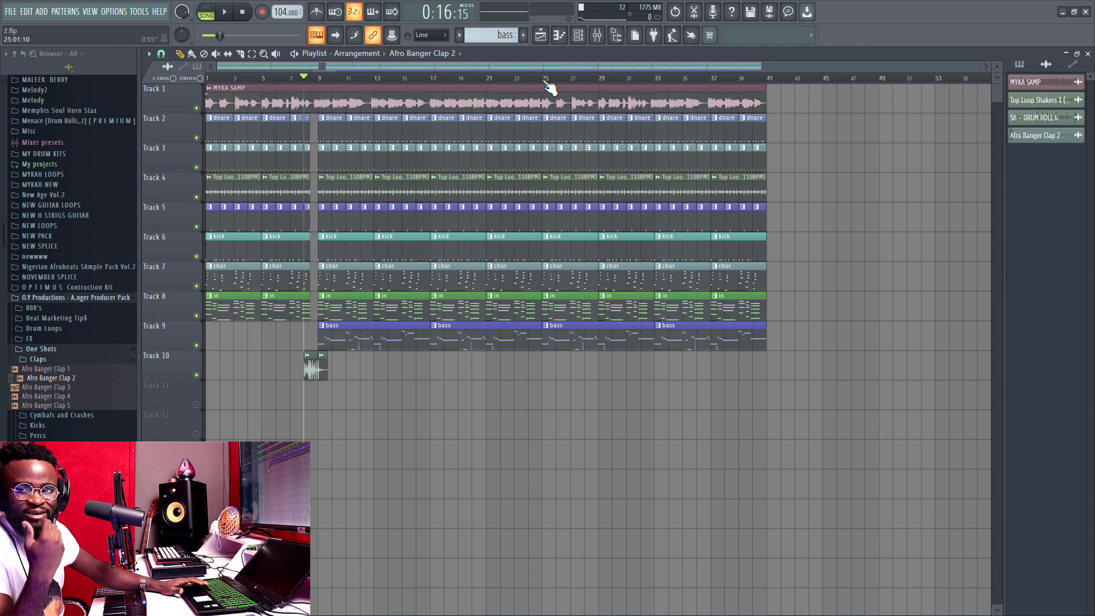
pyautogui.press('space')
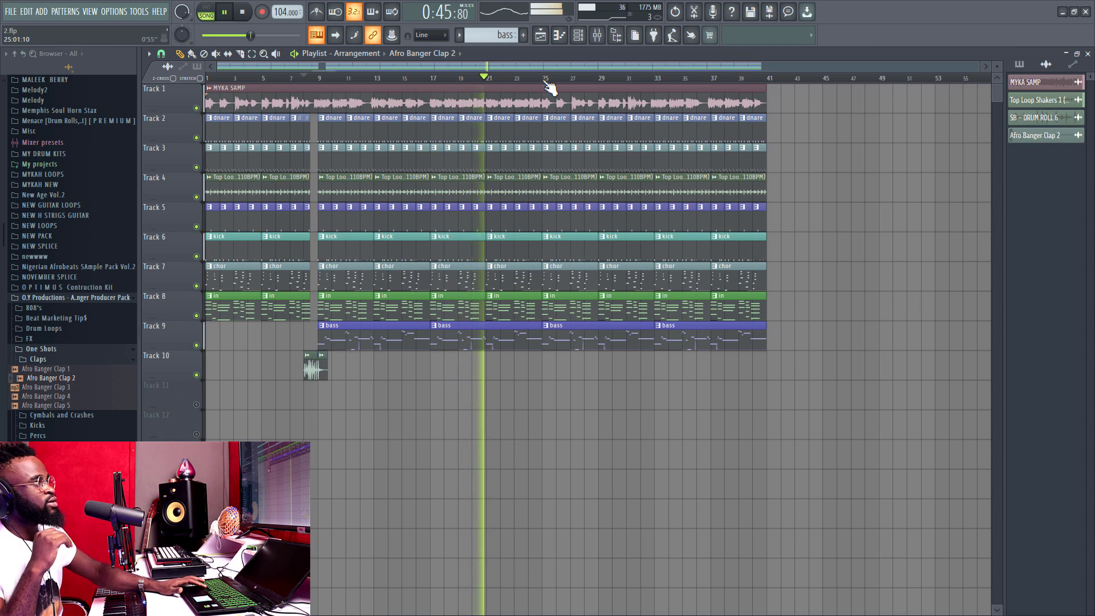
pyautogui.press('space')
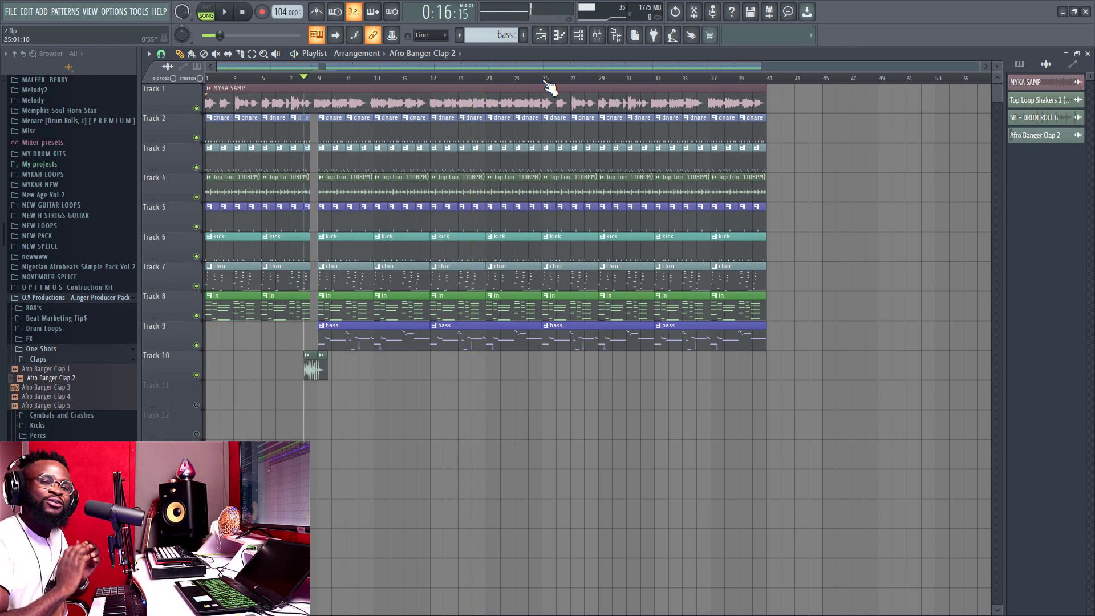